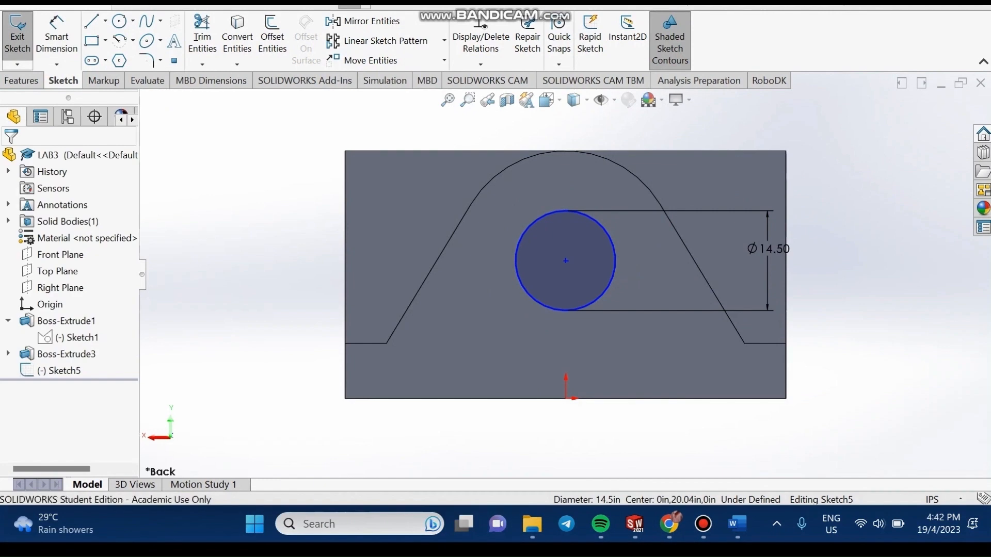
# Step: Cut the 14.50 in circle through the entire part with an Extruded Cut set to Through All
pyautogui.click(598, 227)
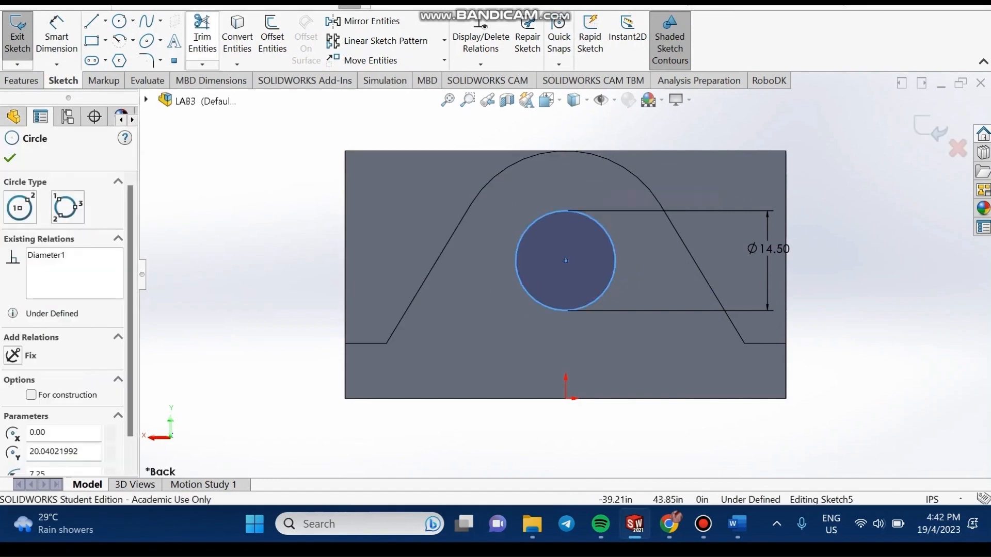
pyautogui.press('Escape')
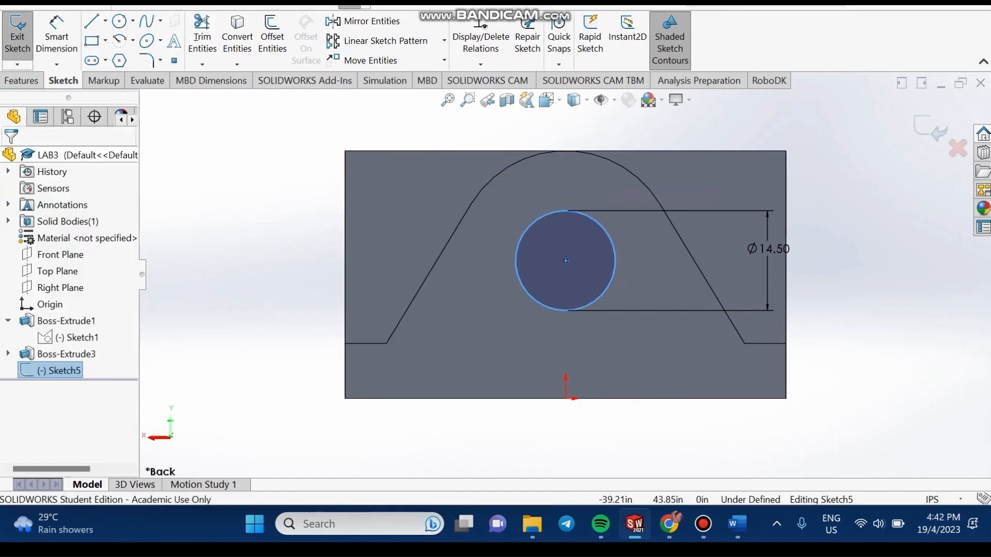
pyautogui.click(21, 81)
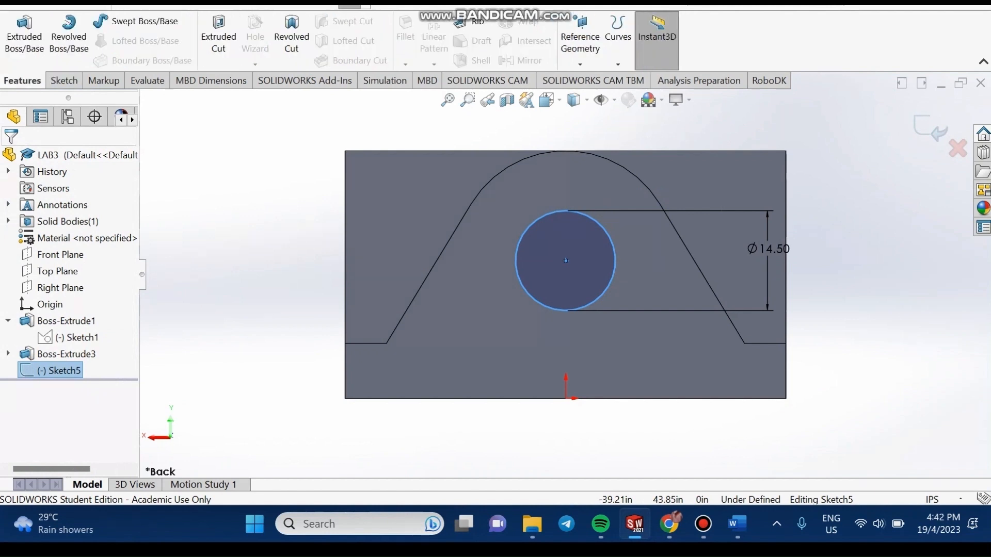
pyautogui.click(219, 36)
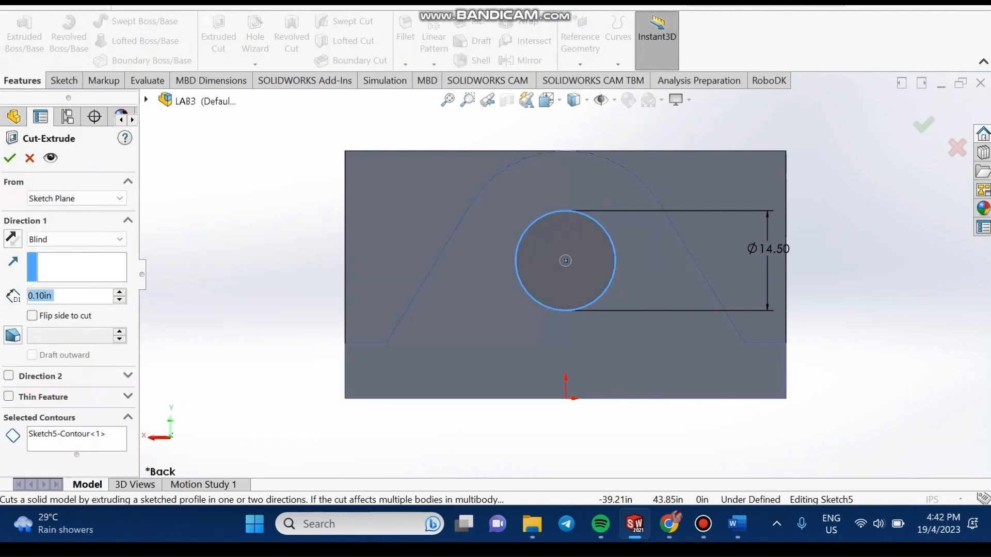
pyautogui.click(76, 239)
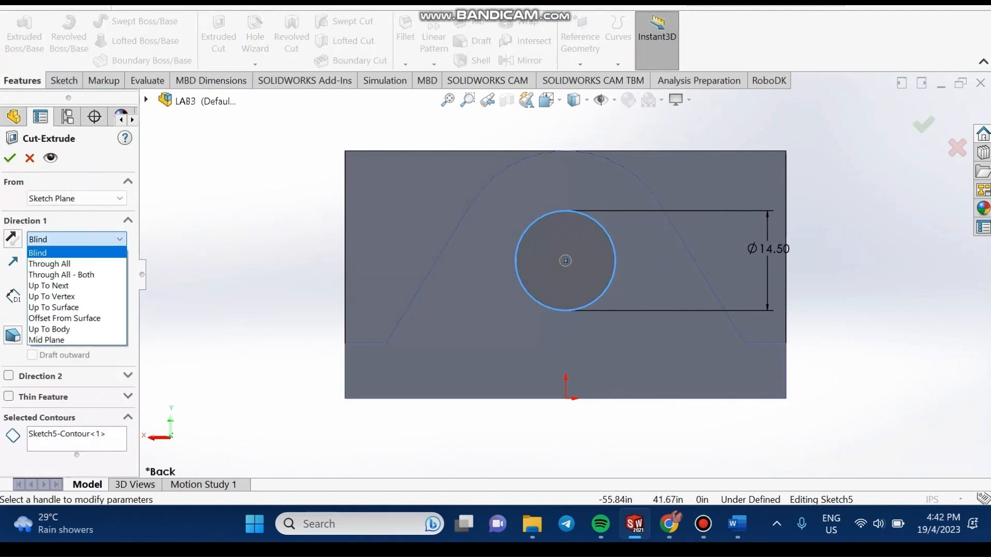
pyautogui.click(50, 264)
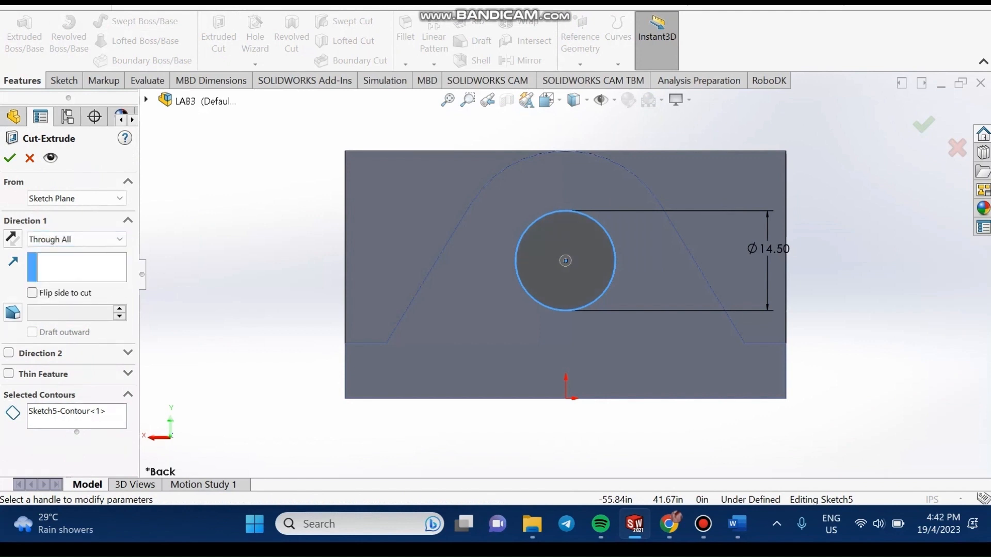
pyautogui.click(9, 158)
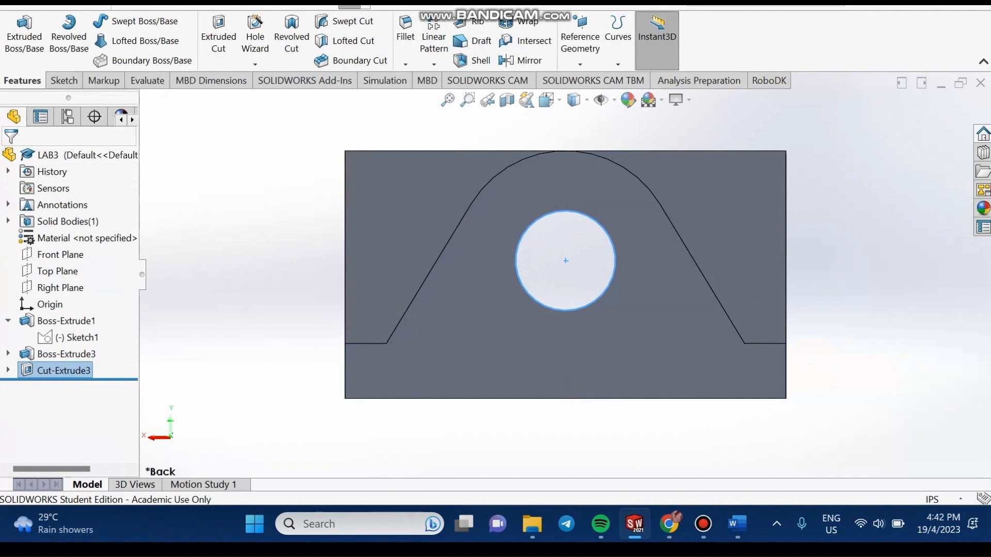
pyautogui.press('Escape')
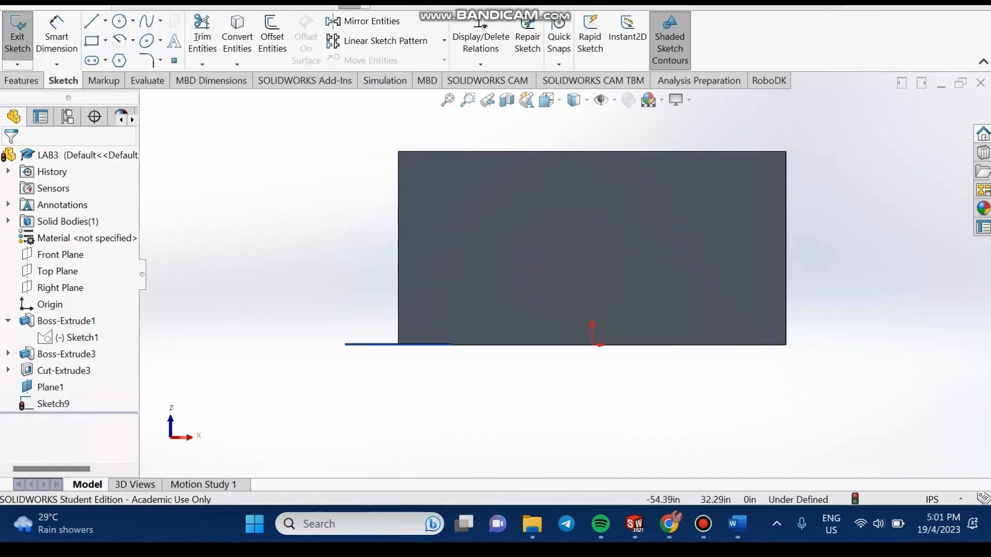
# Step: Sketch a horizontal line about 11.4 in long from the origin along the bottom face's edge, in the positive X direction
pyautogui.click(91, 21)
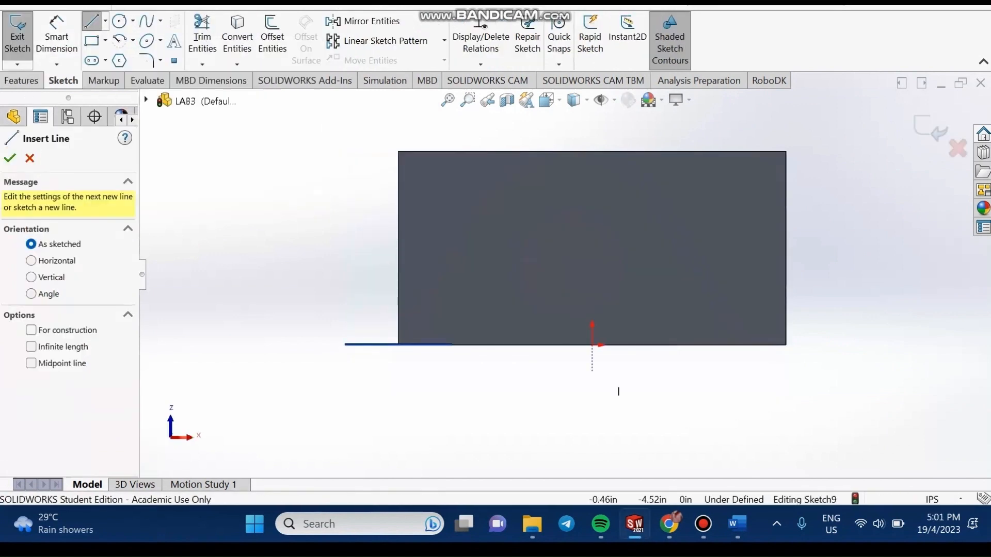
pyautogui.click(593, 345)
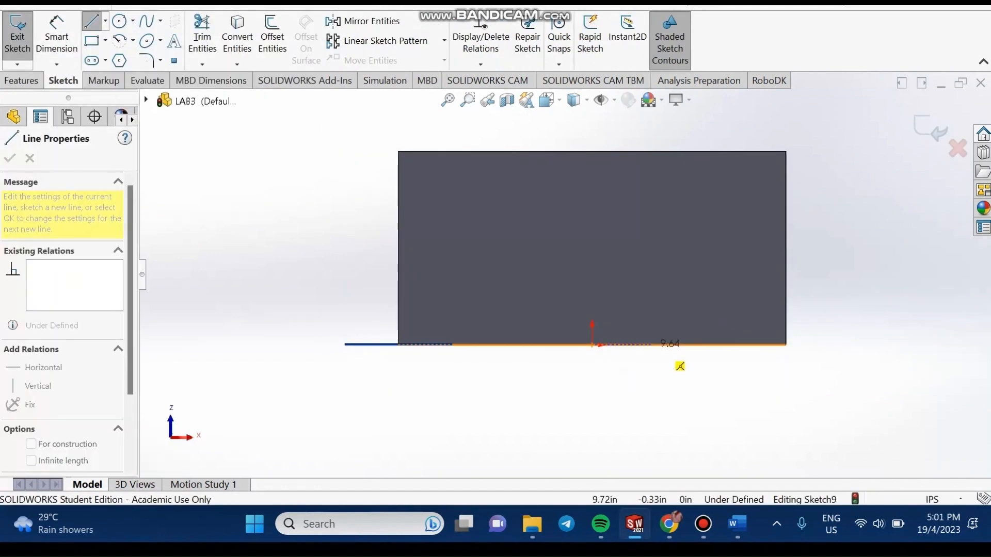
pyautogui.click(661, 344)
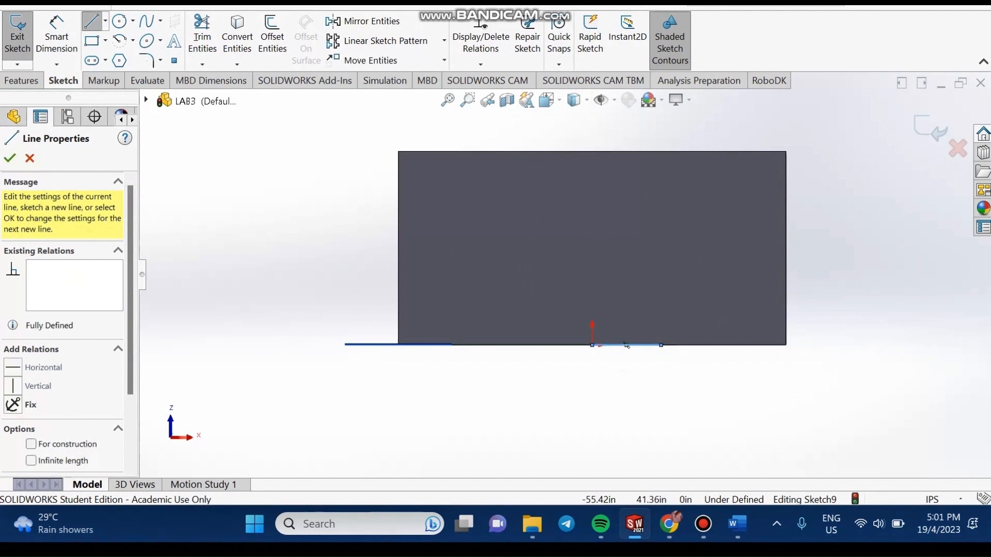
pyautogui.press('Escape')
pyautogui.press('Escape')
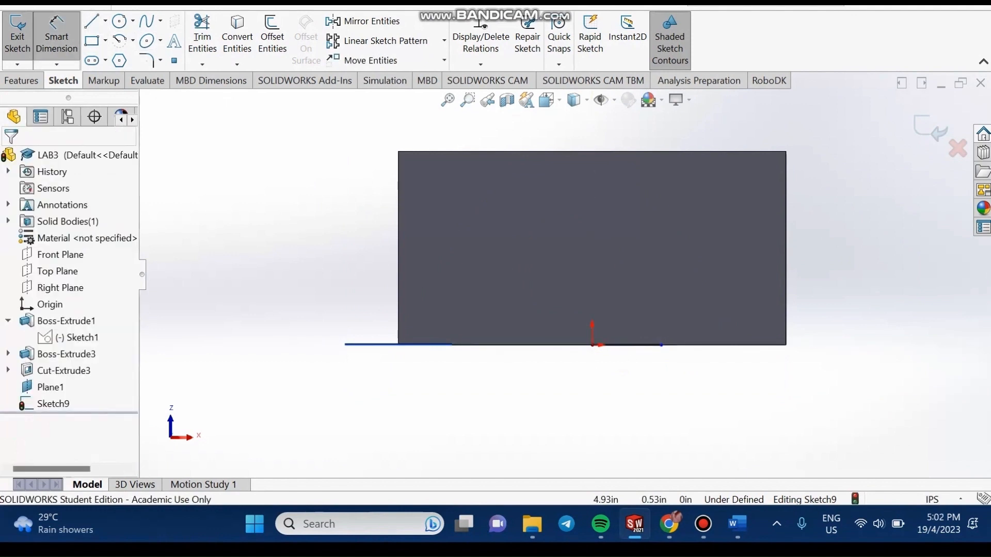
# Step: Dimension the line's length and set it to 7.75 in
pyautogui.click(624, 345)
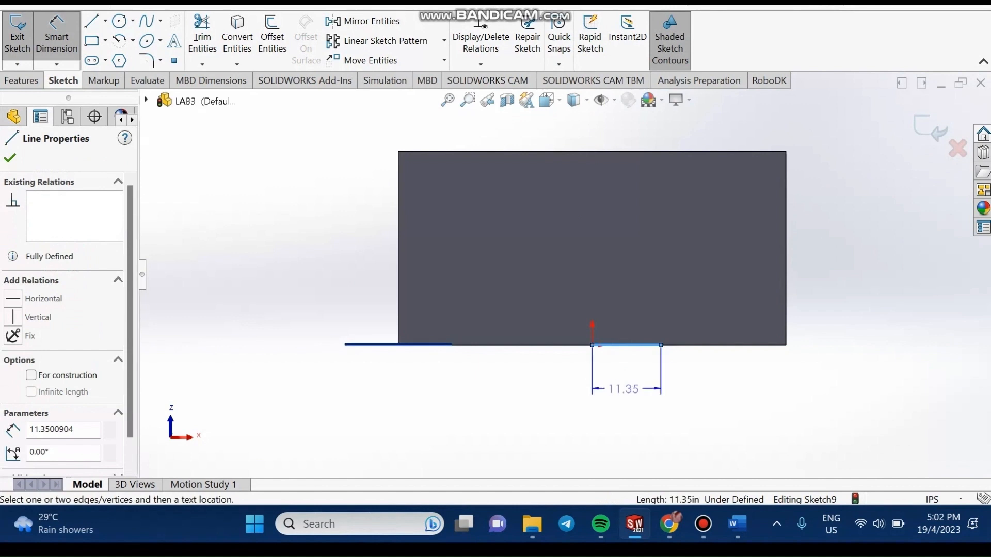
pyautogui.click(624, 390)
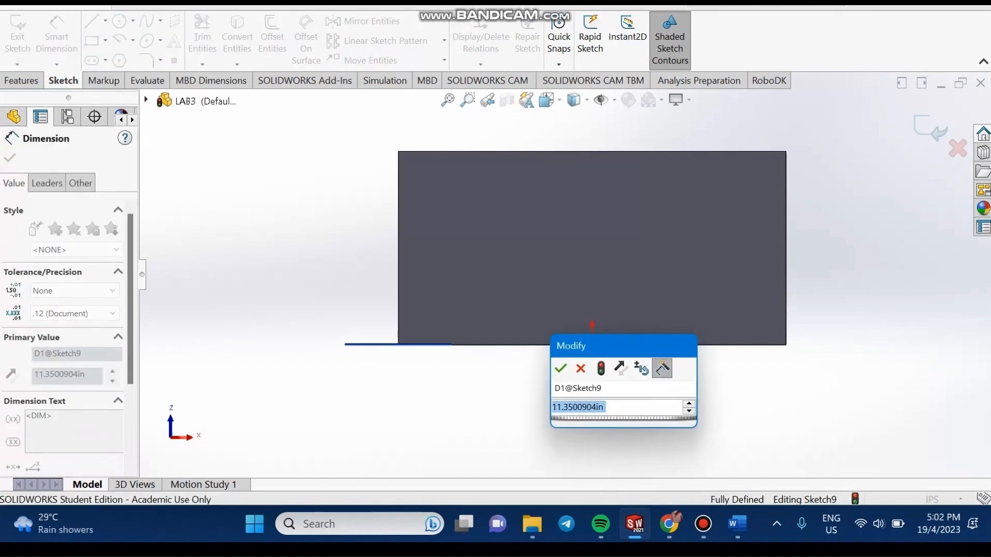
pyautogui.write('7.75')
pyautogui.press('Return')
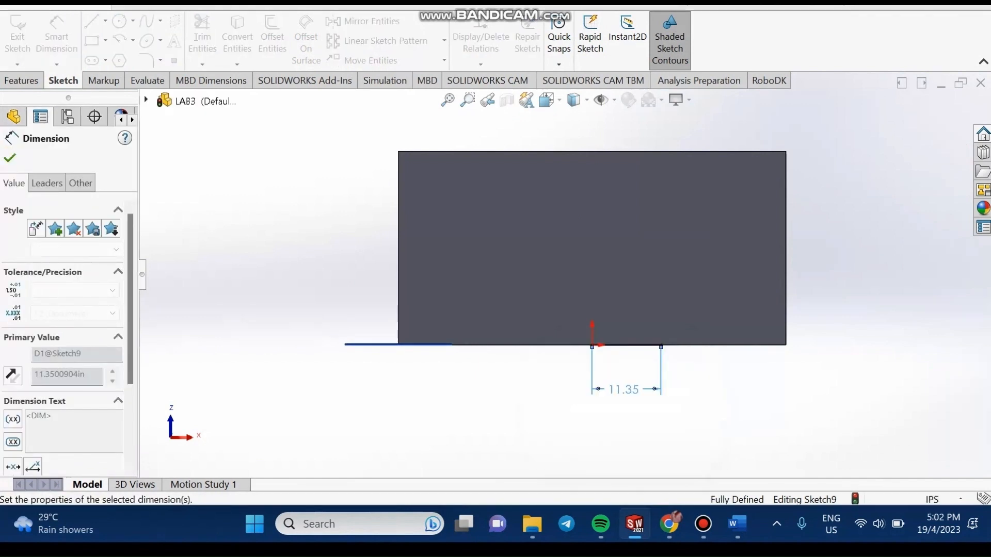
# Step: Sketch a second line about 11.7 in long from the origin along the same edge, in the negative X direction
pyautogui.press('l')
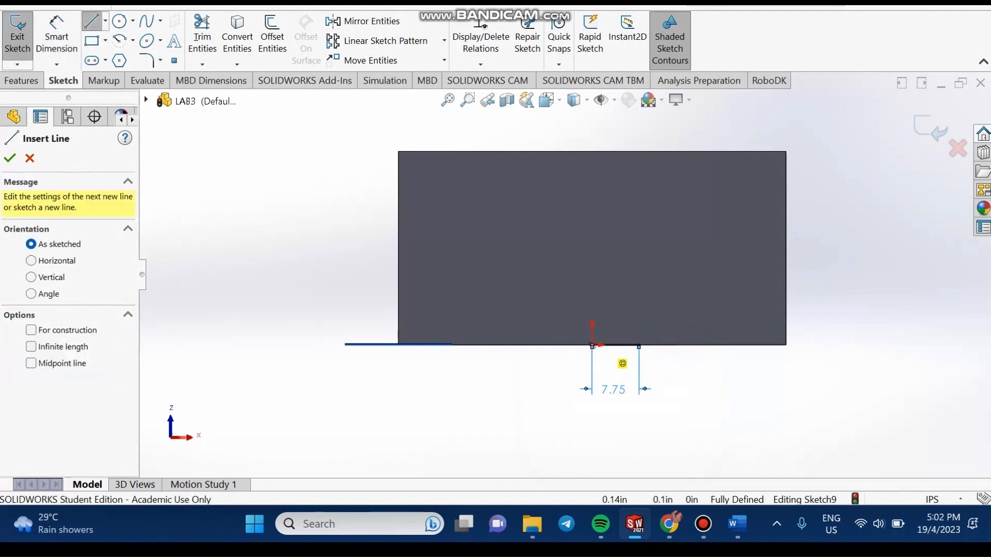
pyautogui.click(593, 345)
pyautogui.click(522, 345)
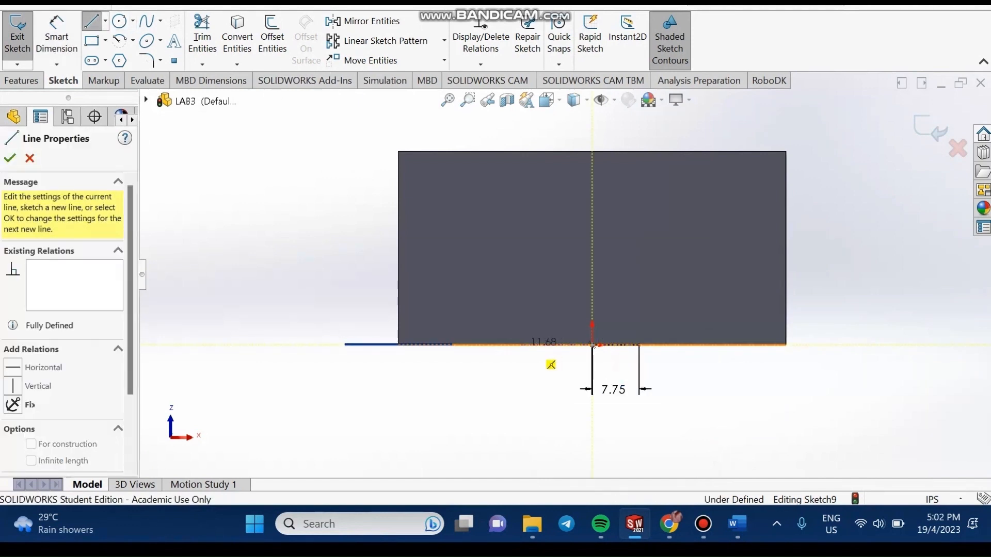
pyautogui.press('Escape')
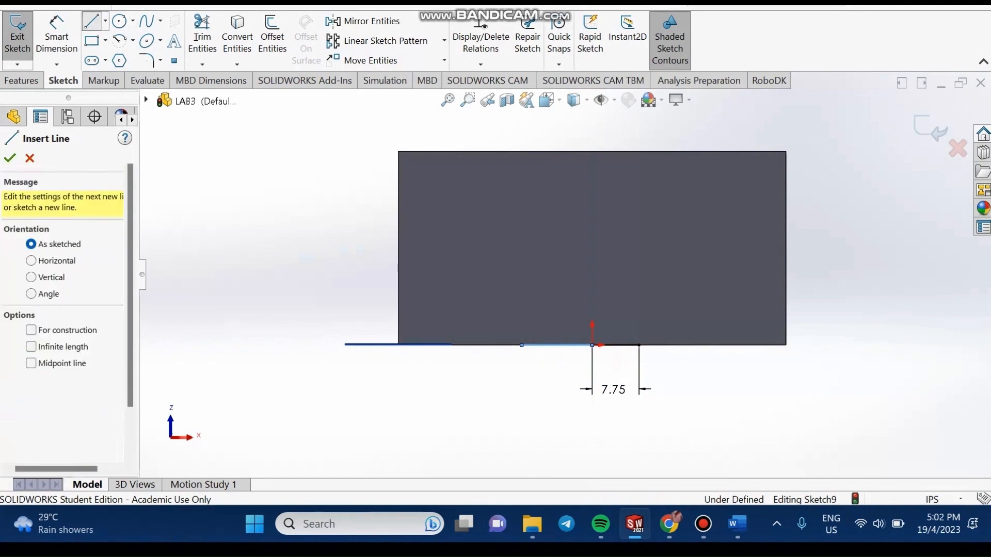
pyautogui.press('Escape')
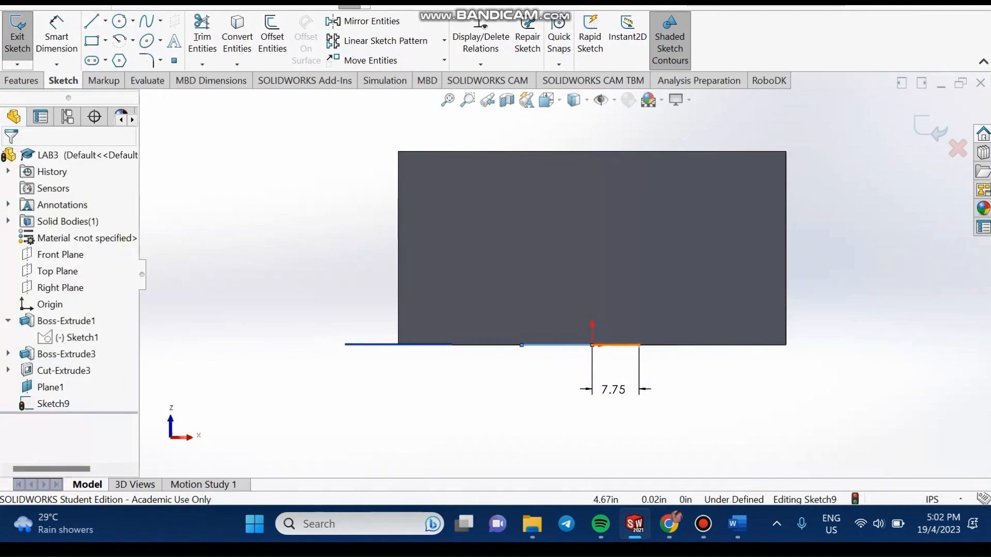
# Step: Add an Equal relation between the two collinear lines on either side of the origin
pyautogui.click(616, 345)
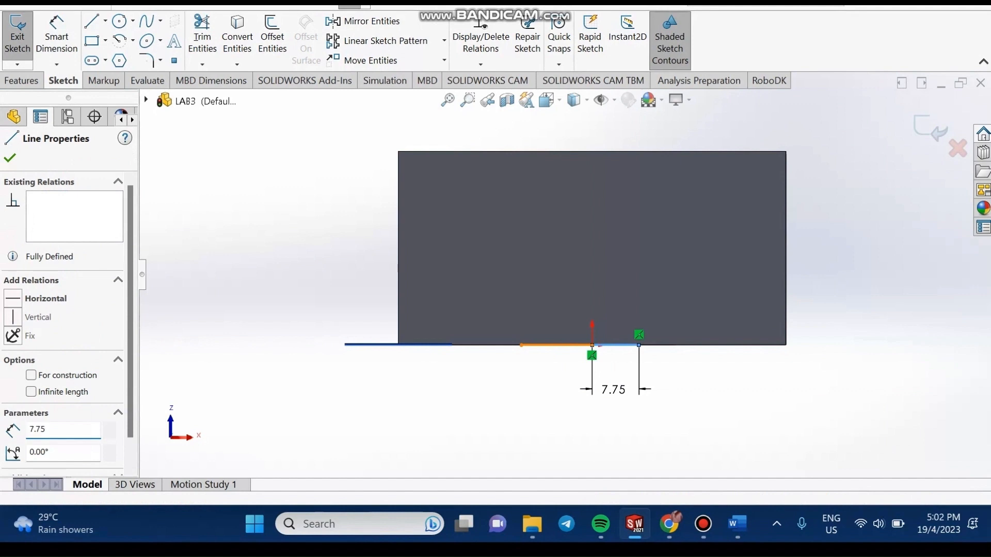
pyautogui.keyDown('ctrl'); pyautogui.click(555, 345); pyautogui.keyUp('ctrl')
pyautogui.click(13, 453)
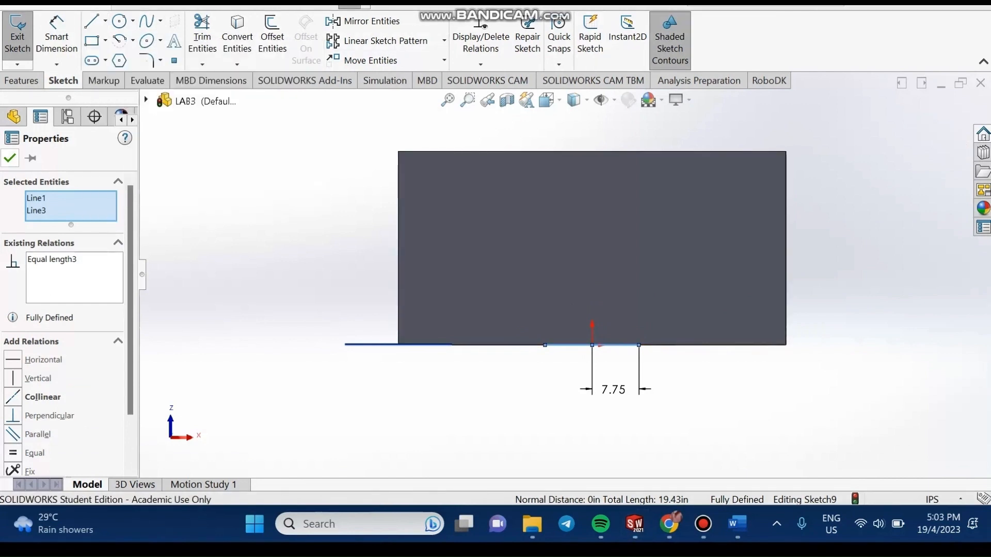
pyautogui.press('Escape')
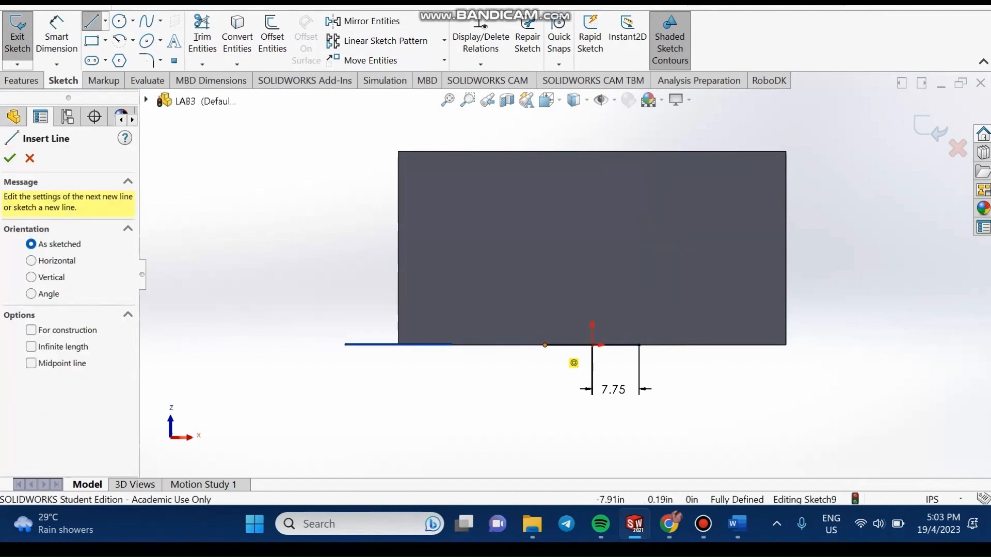
# Step: Complete the rectangle with vertical lines from both outer endpoints to the face's opposite edge and a horizontal line joining them
pyautogui.click(545, 345)
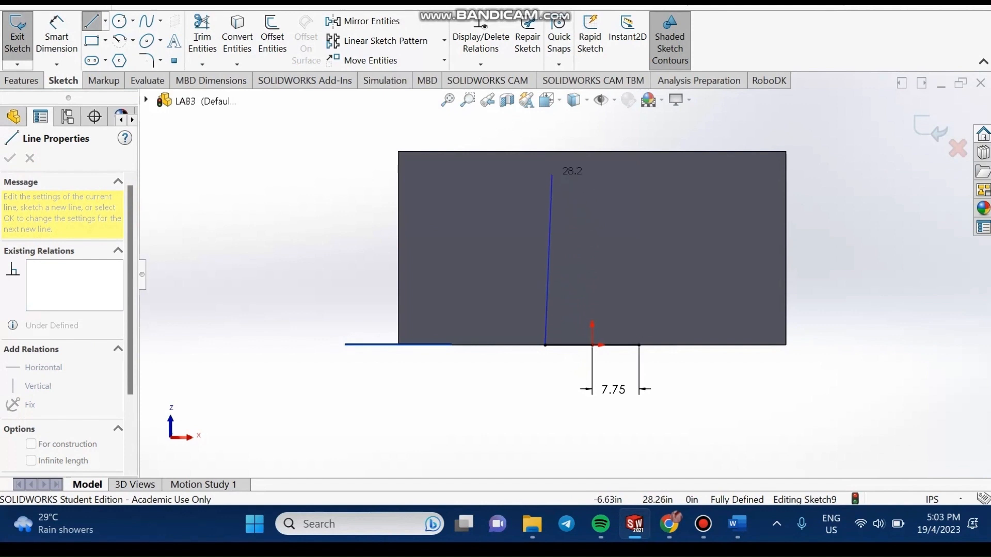
pyautogui.click(545, 151)
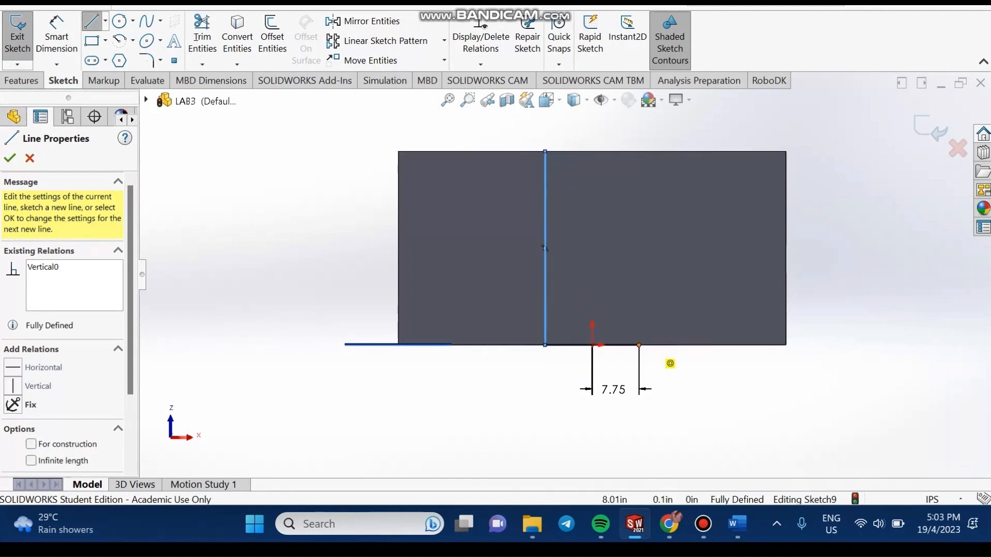
pyautogui.click(639, 344)
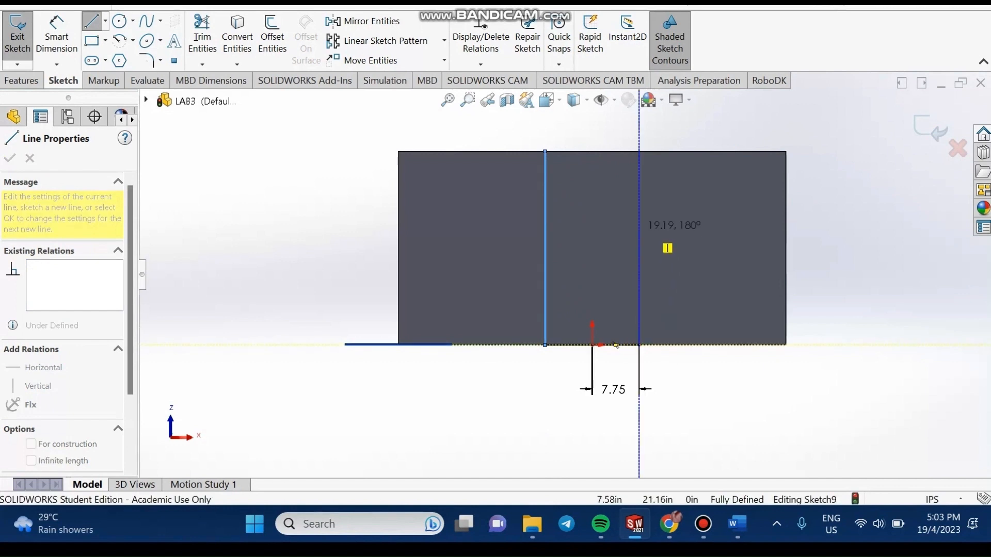
pyautogui.click(639, 151)
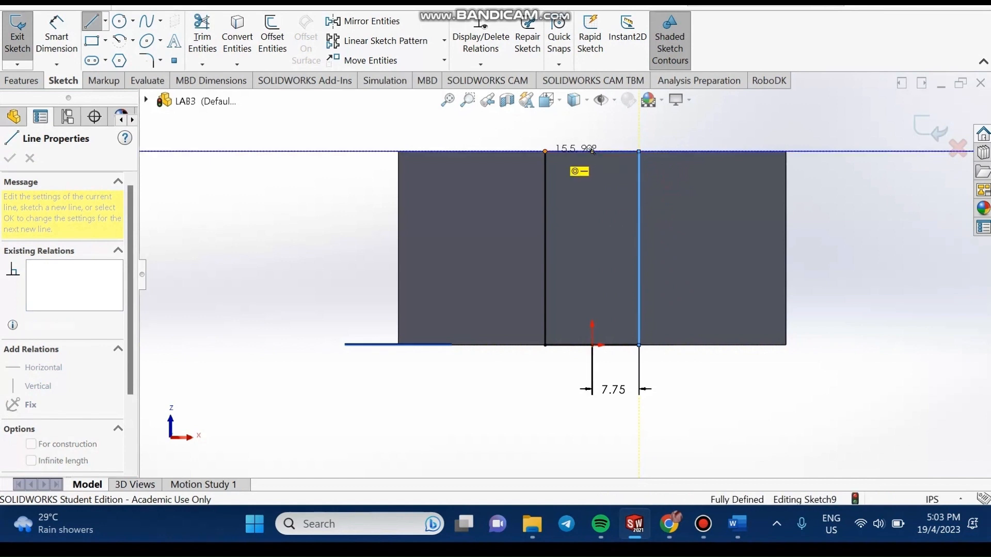
pyautogui.doubleClick(591, 151)
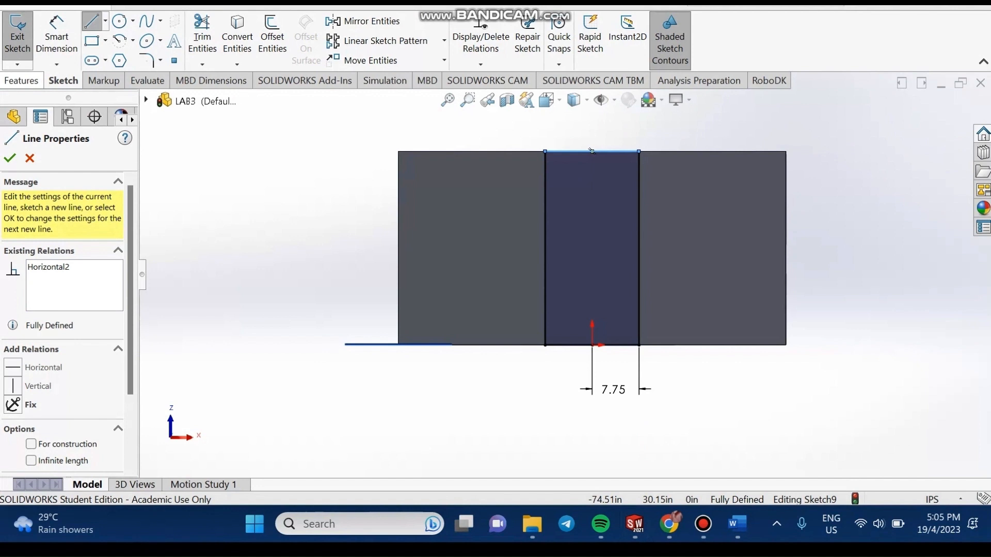
# Step: Extrude the rectangular profile as a blind boss 10 in deep, merged with the body
pyautogui.click(21, 81)
pyautogui.click(24, 34)
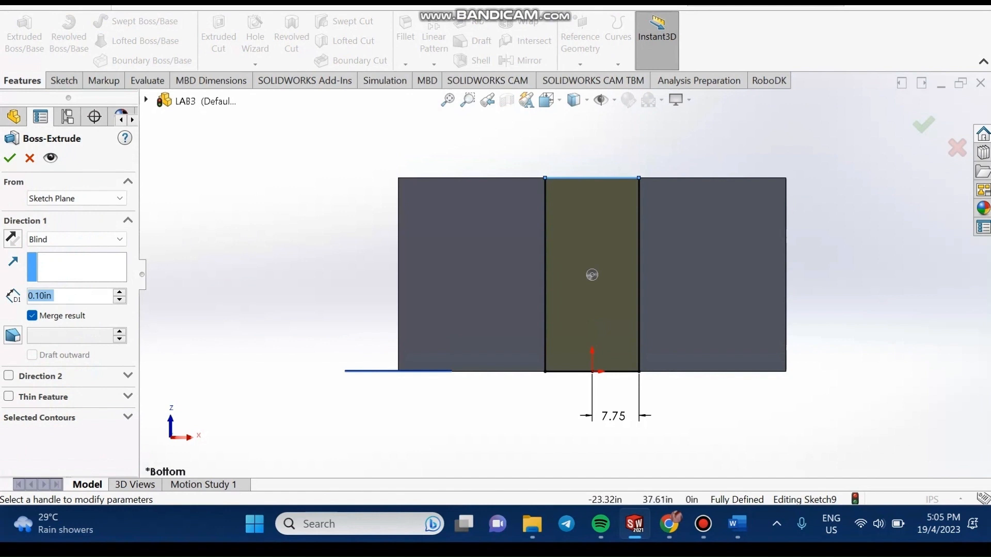
pyautogui.write('10')
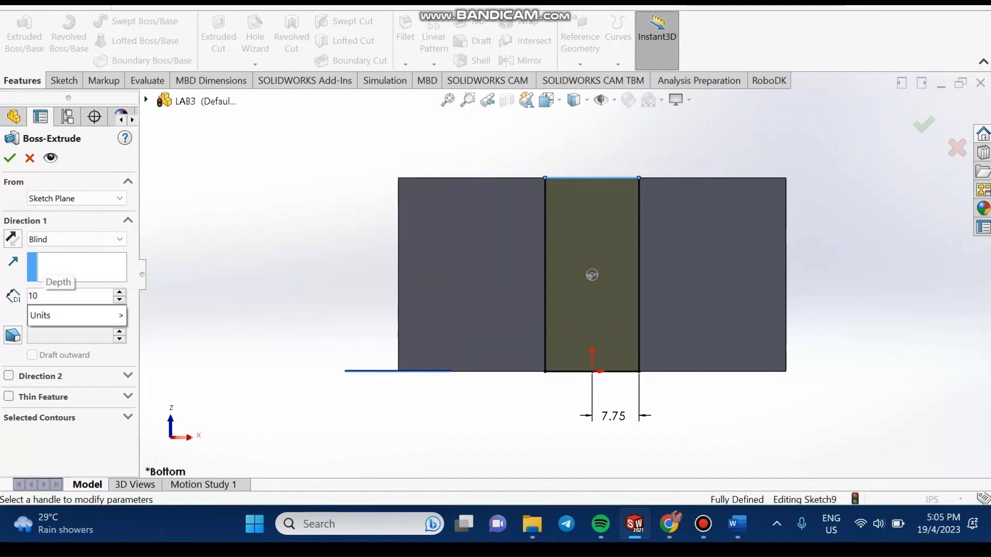
pyautogui.press('Return')
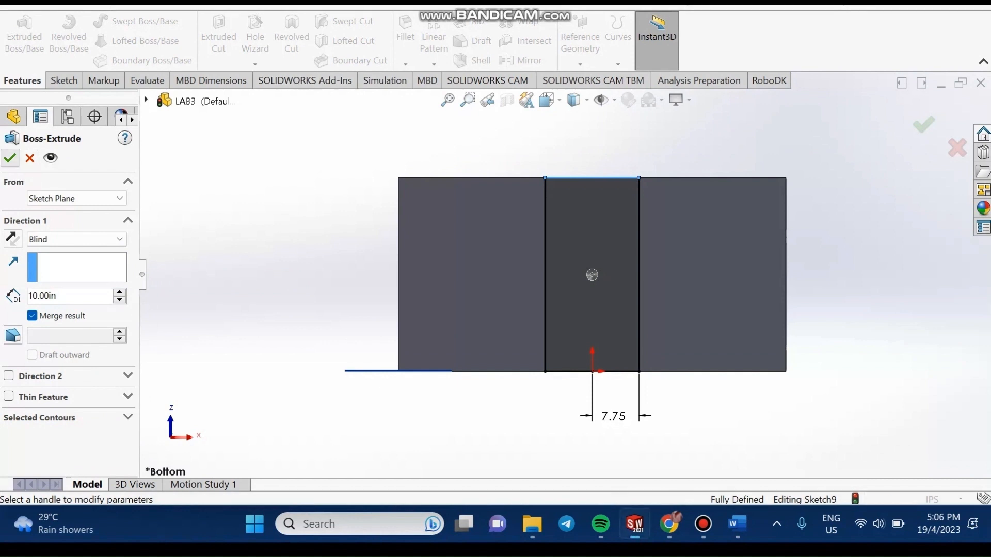
pyautogui.press('Return')
# Step: Fillet the two edges where the arched body's sloped sides meet the base ledges with a 5 in symmetric radius
pyautogui.rightClick(290, 284)
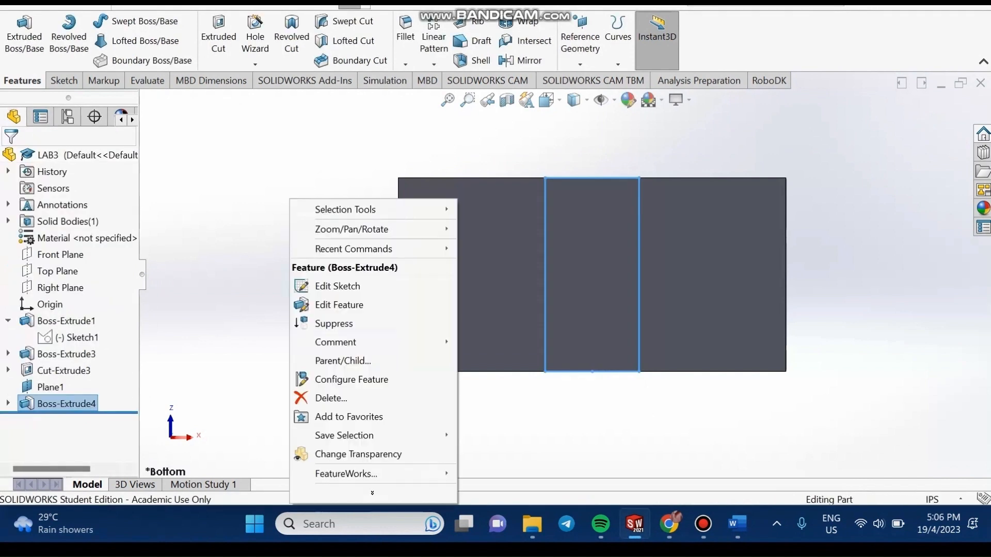
pyautogui.moveTo(361, 229)
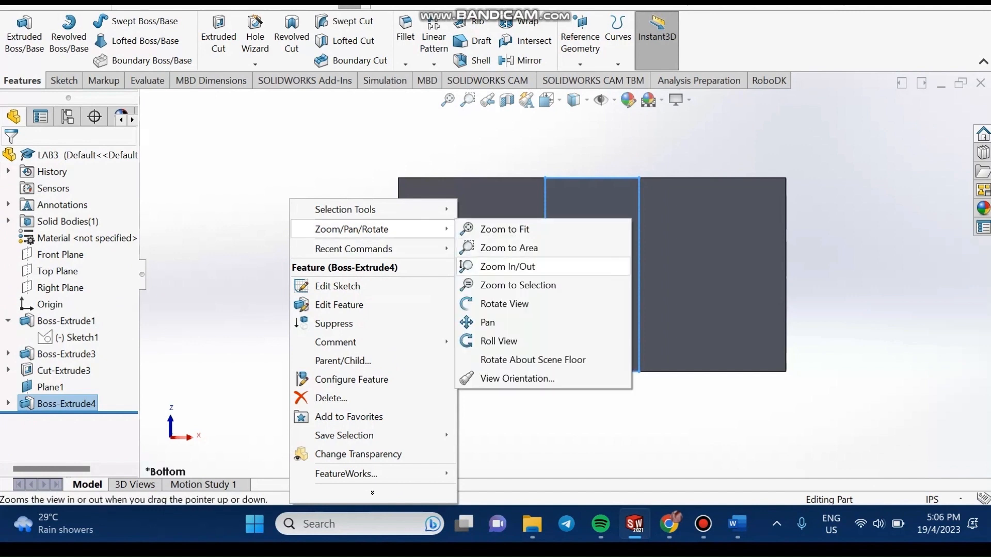
pyautogui.click(505, 304)
pyautogui.moveTo(504, 304); pyautogui.dragTo(785, 423)
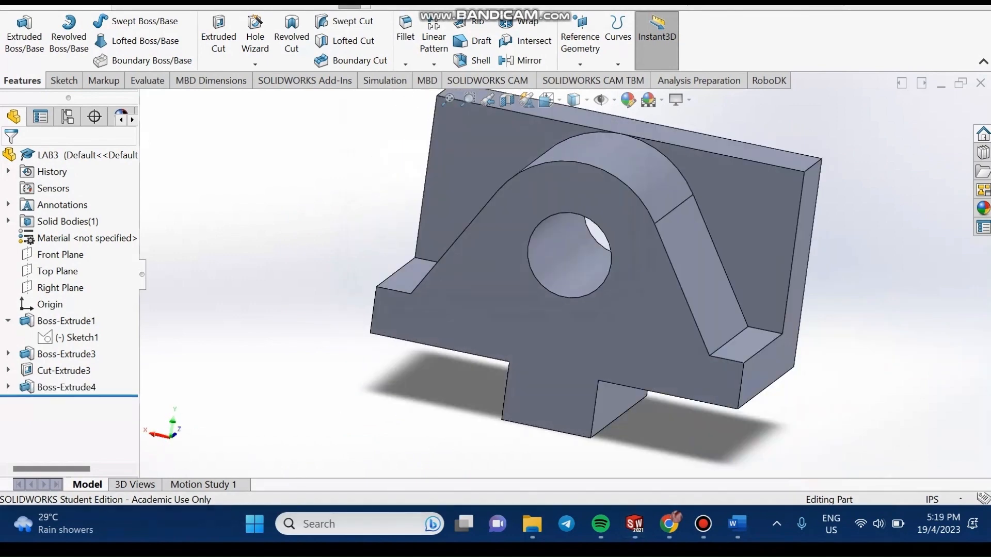
pyautogui.rightClick(816, 137)
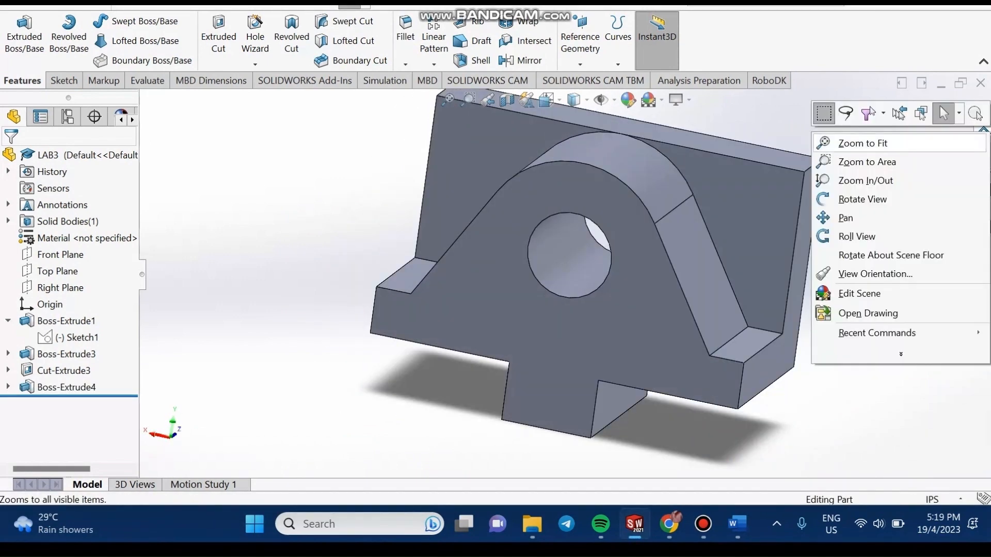
pyautogui.click(862, 199)
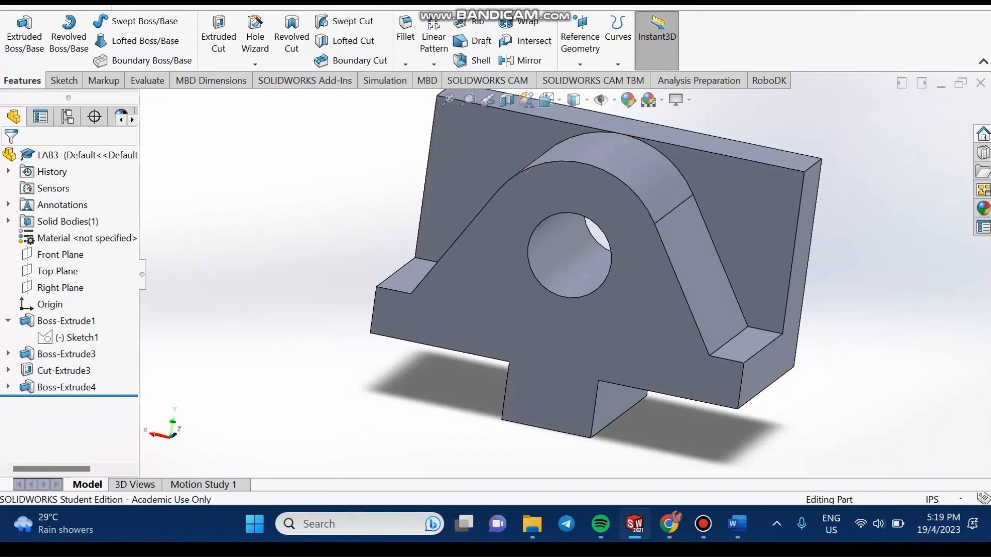
pyautogui.moveTo(671, 227); pyautogui.dragTo(661, 323)
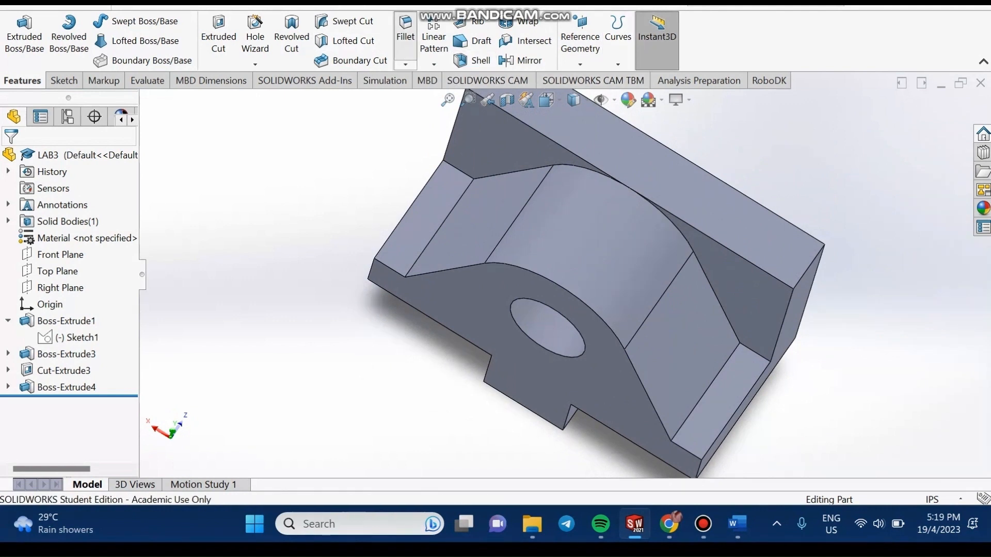
pyautogui.click(405, 28)
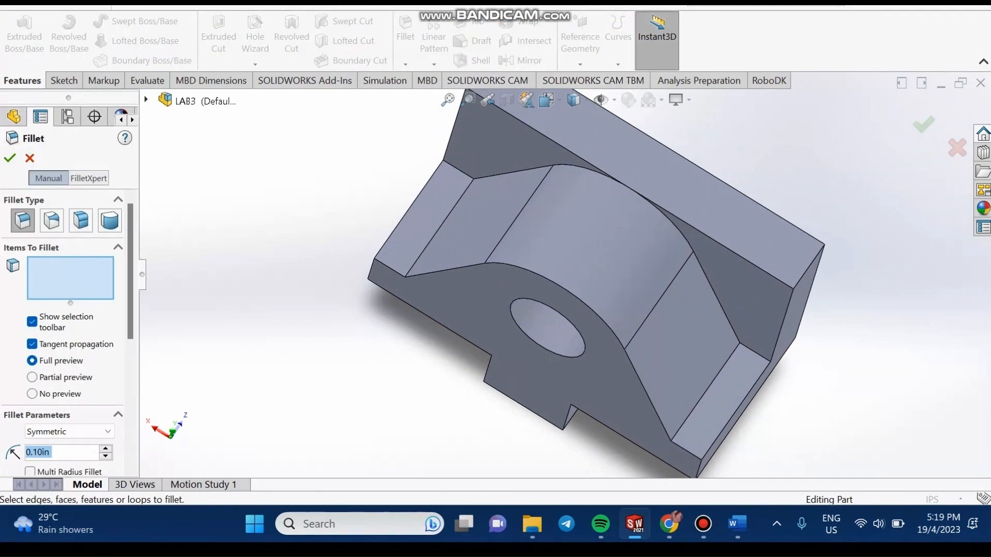
pyautogui.click(434, 234)
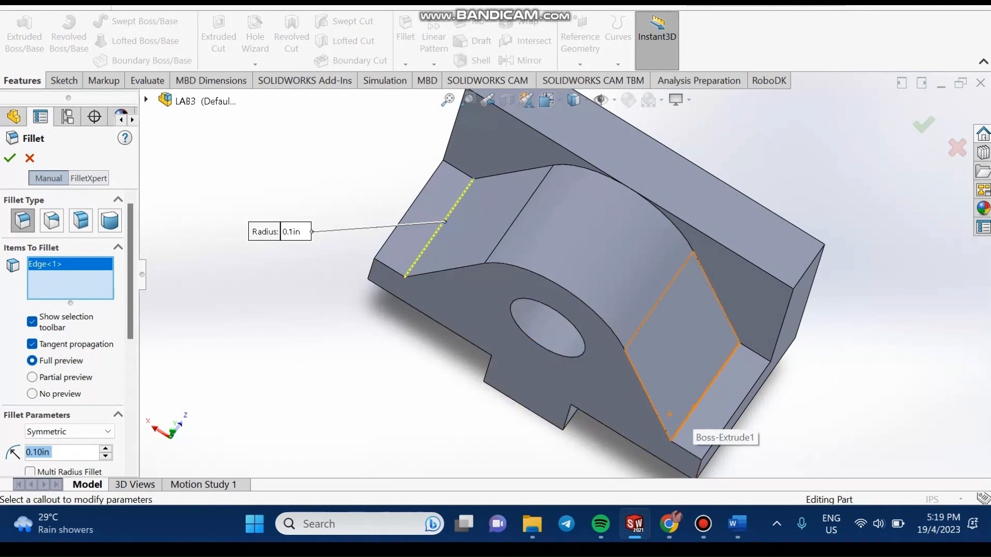
pyautogui.click(694, 408)
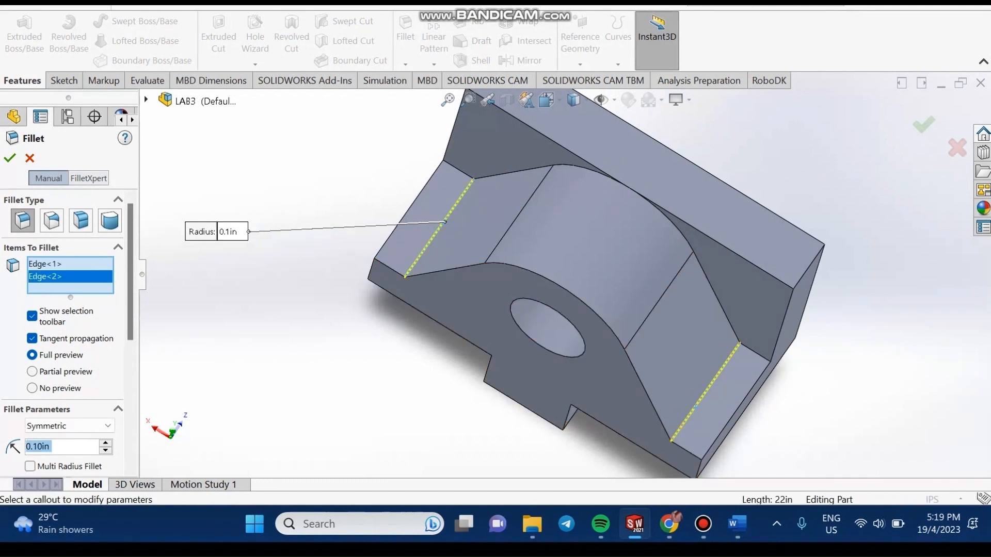
pyautogui.write('5')
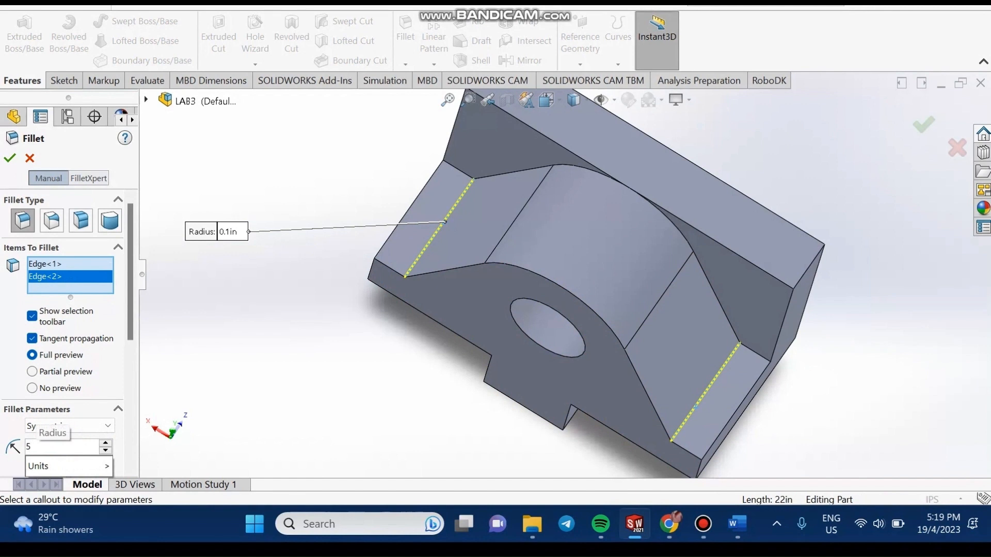
pyautogui.press('Return')
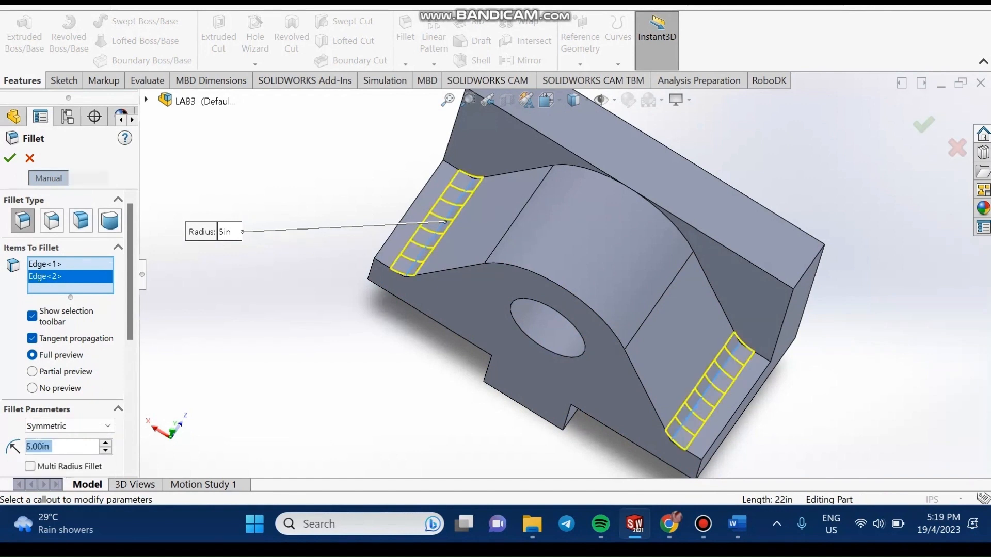
pyautogui.press('Return')
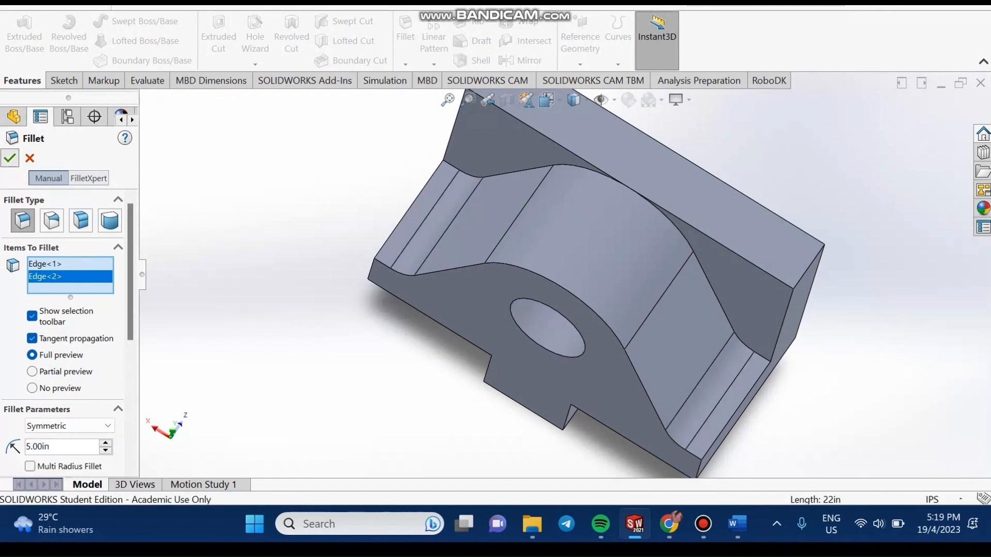
pyautogui.rightClick(194, 161)
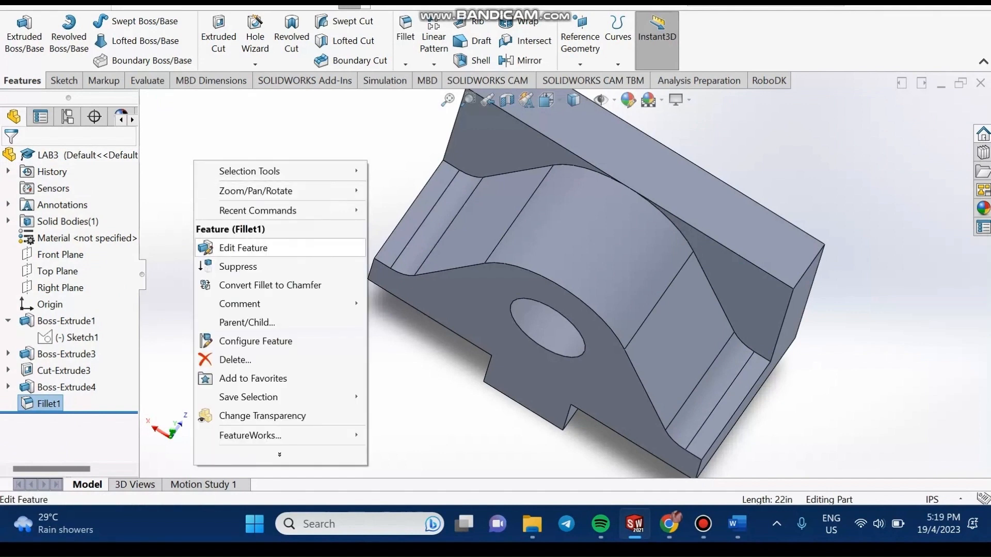
pyautogui.moveTo(258, 210)
pyautogui.moveTo(255, 191)
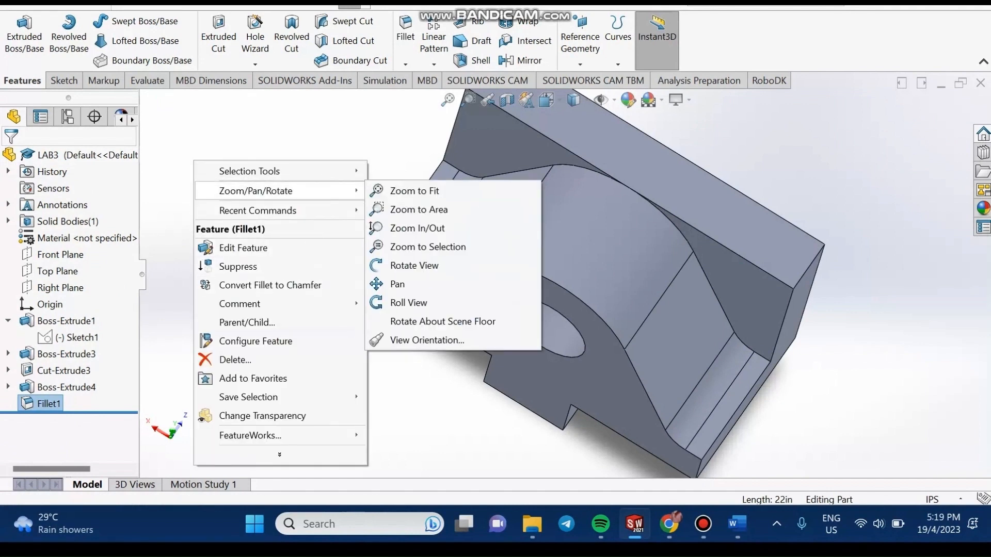
pyautogui.click(415, 265)
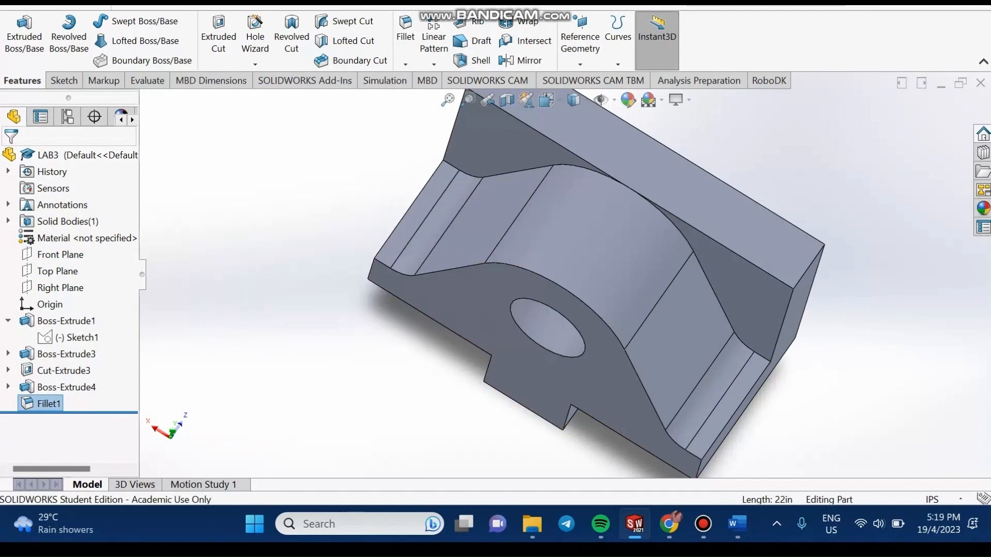
pyautogui.moveTo(548, 258); pyautogui.dragTo(539, 289)
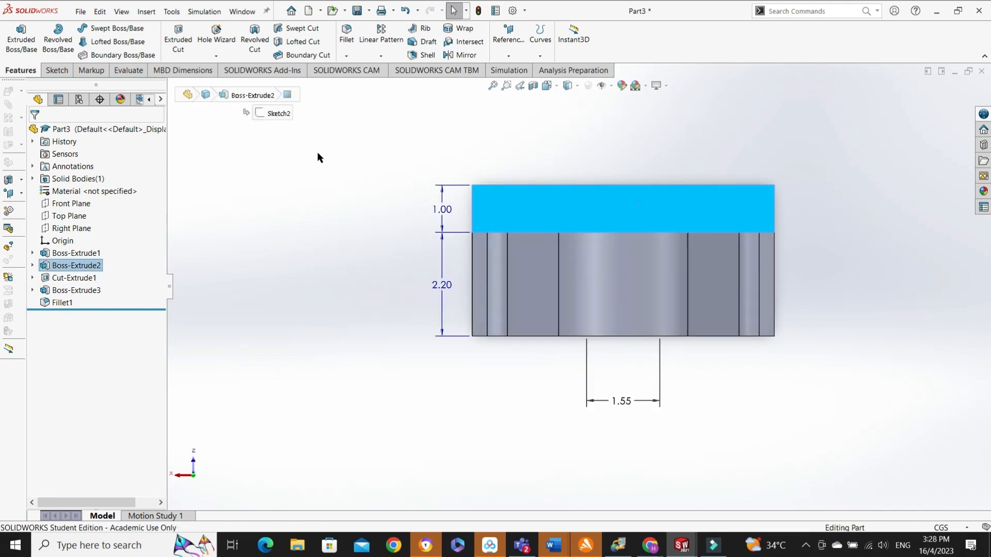
# Step: Place an ISO M6 counterbore hole for Hex Bolt Grade C ISO 4016, normal fit, blind, at the centre of the arched top face using Hole Wizard
pyautogui.click(278, 94)
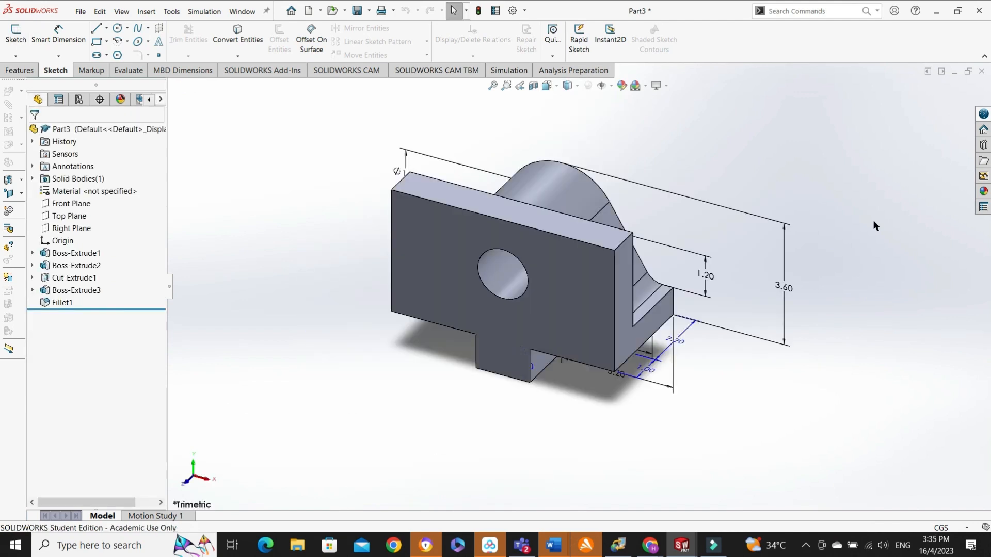
pyautogui.click(567, 174)
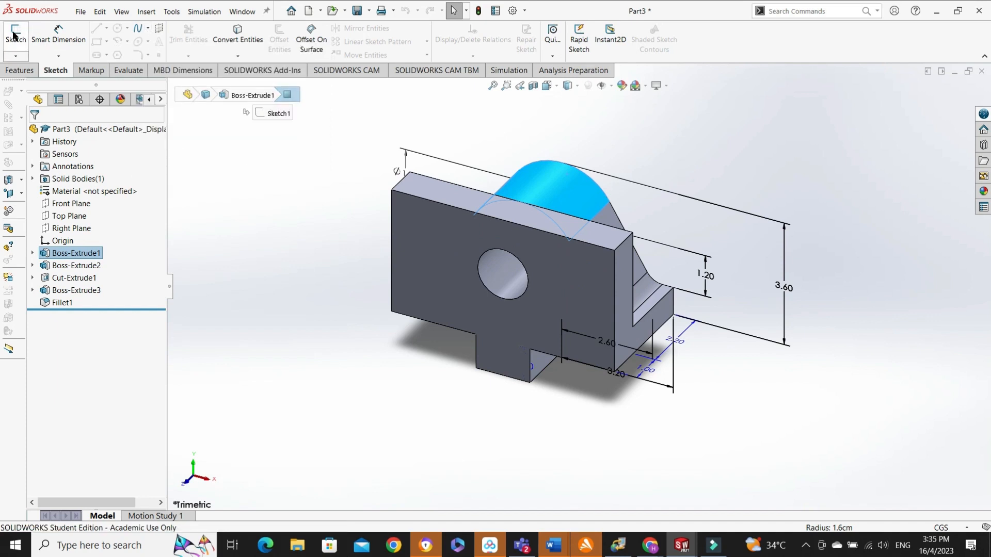
pyautogui.click(313, 167)
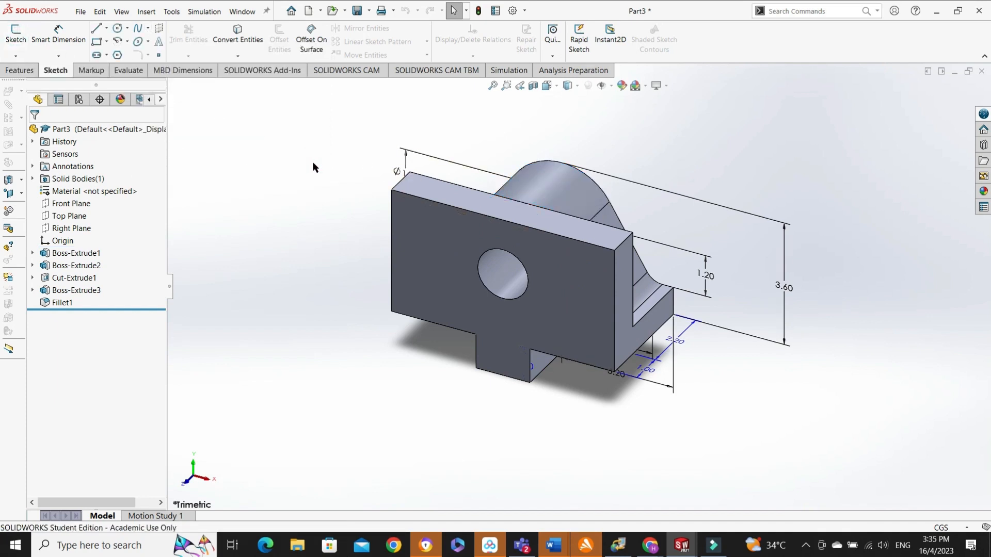
pyautogui.click(552, 186)
pyautogui.click(22, 71)
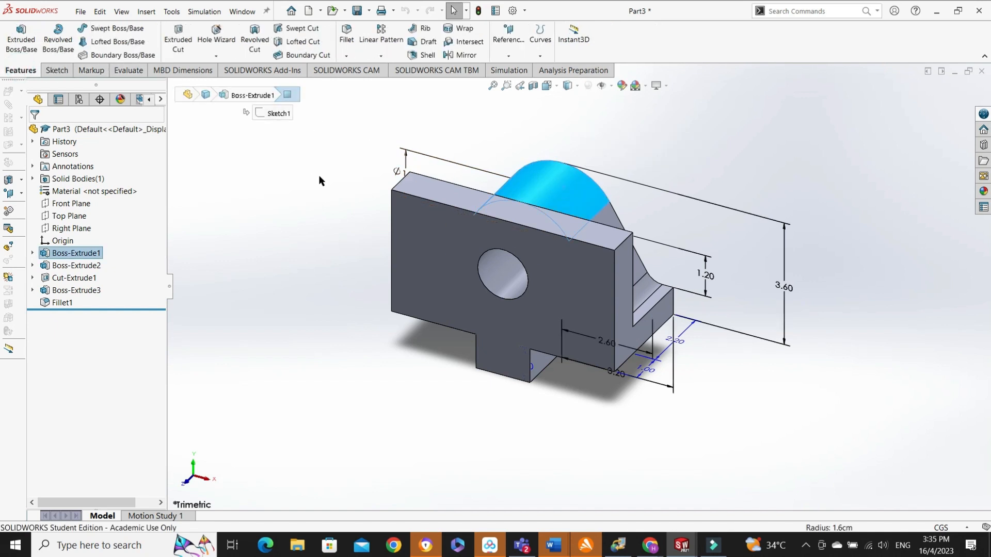
pyautogui.click(219, 33)
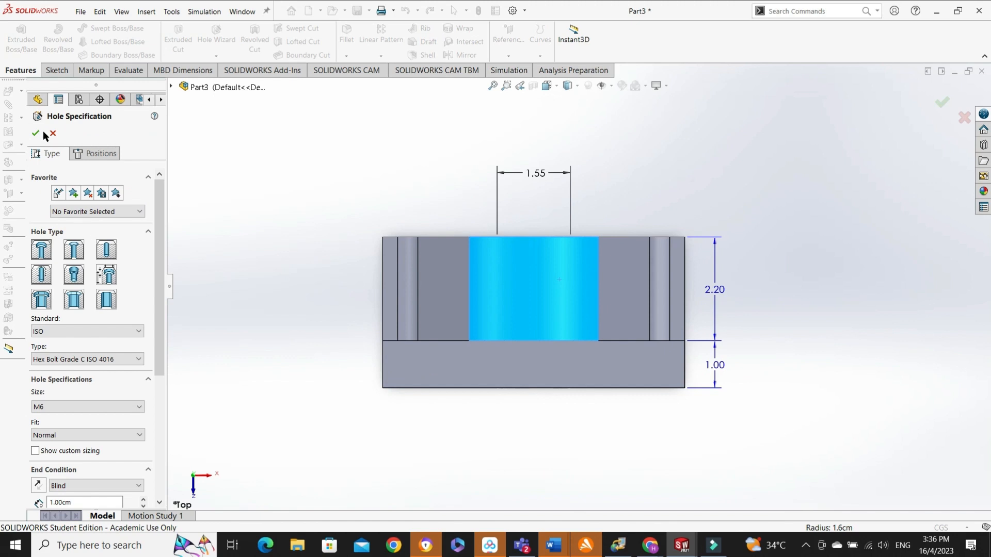
pyautogui.click(36, 134)
pyautogui.click(575, 280)
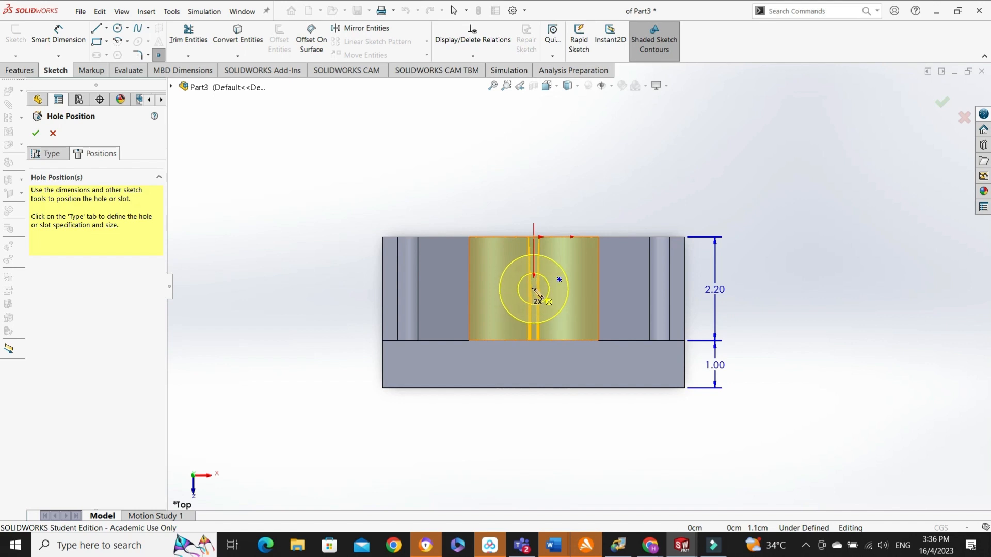
pyautogui.click(534, 289)
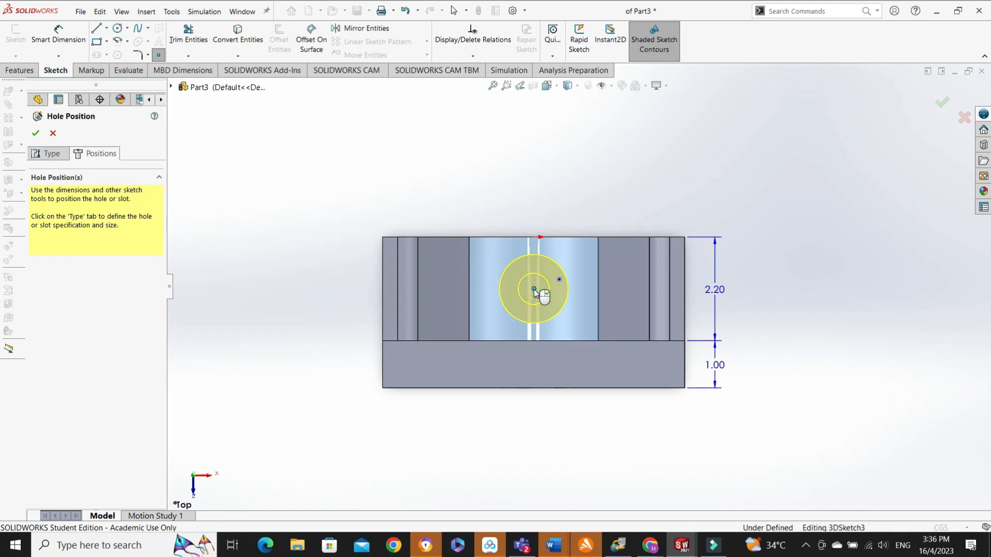
pyautogui.click(40, 134)
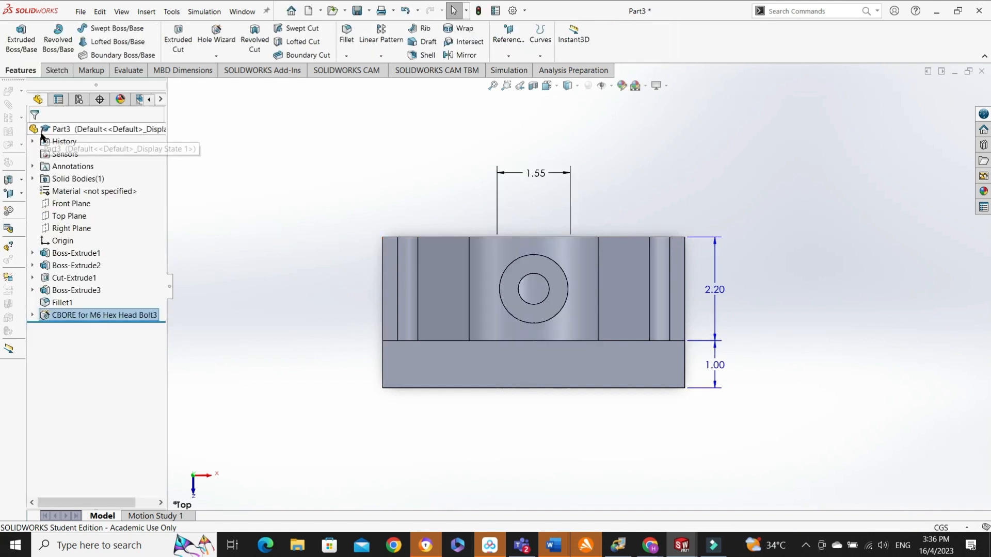
# Step: Examine the counterbored bracket in trimetric view and from the arched body's side, with the whole part and its dimensions in view
pyautogui.click(557, 88)
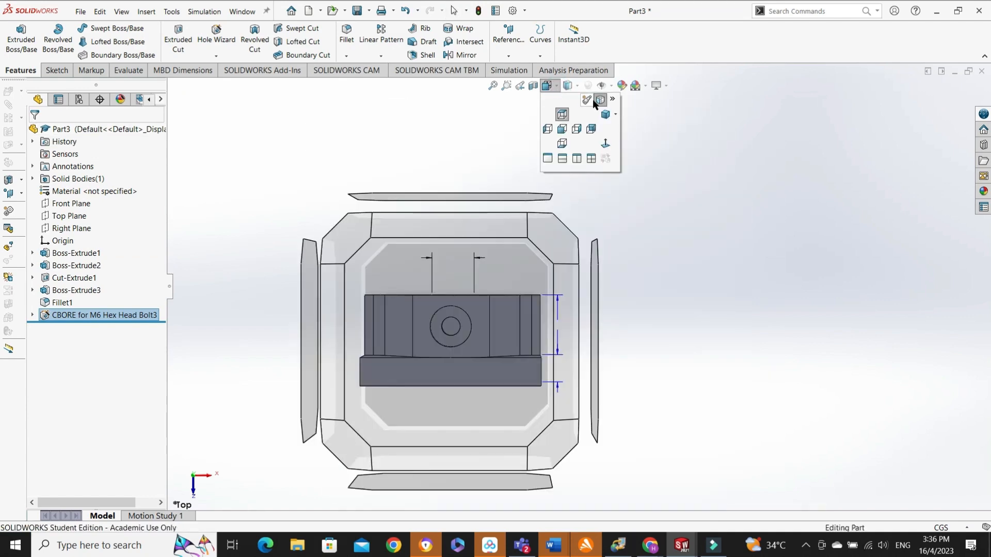
pyautogui.click(607, 114)
pyautogui.rightClick(859, 178)
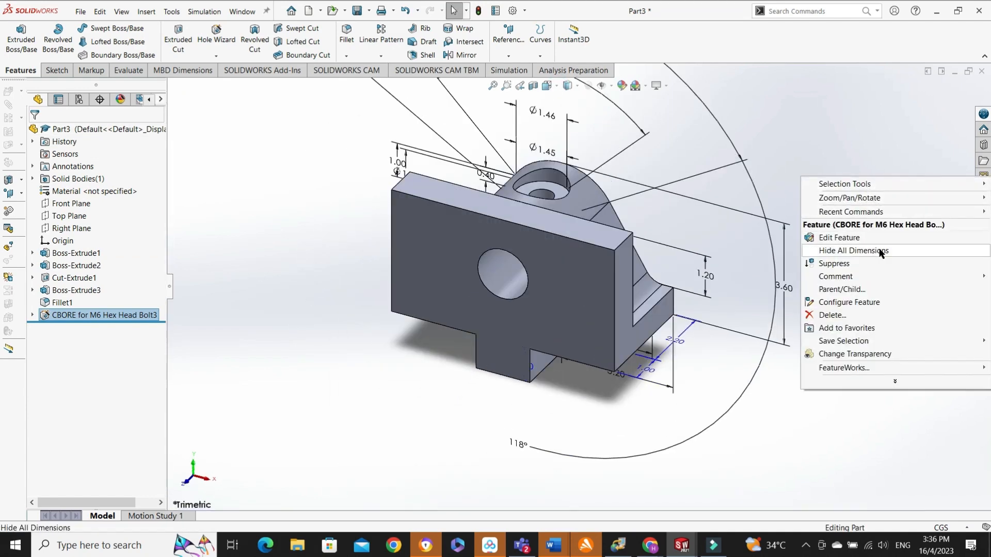
pyautogui.moveTo(874, 195)
pyautogui.click(743, 246)
pyautogui.moveTo(743, 246); pyautogui.dragTo(708, 265)
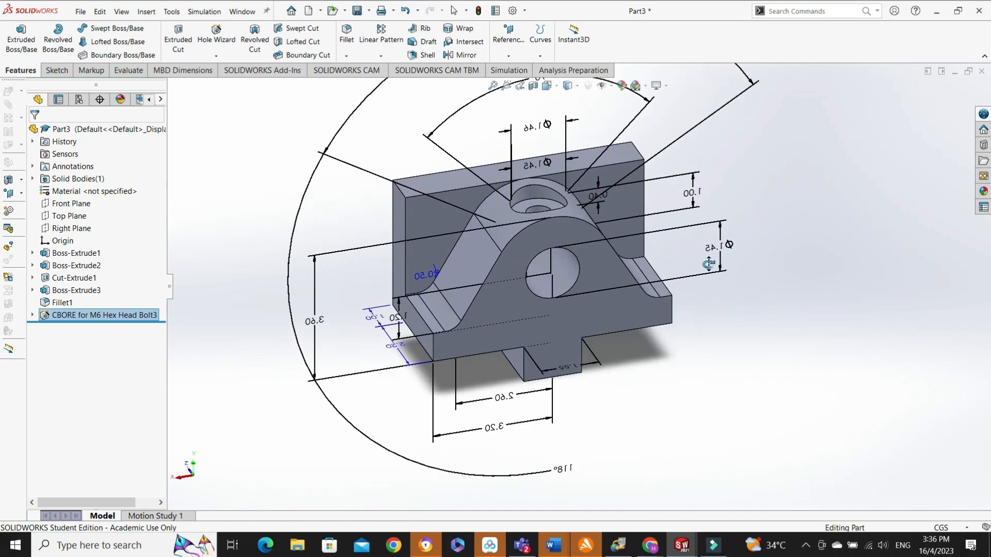
pyautogui.click(493, 86)
pyautogui.moveTo(765, 228); pyautogui.dragTo(807, 187)
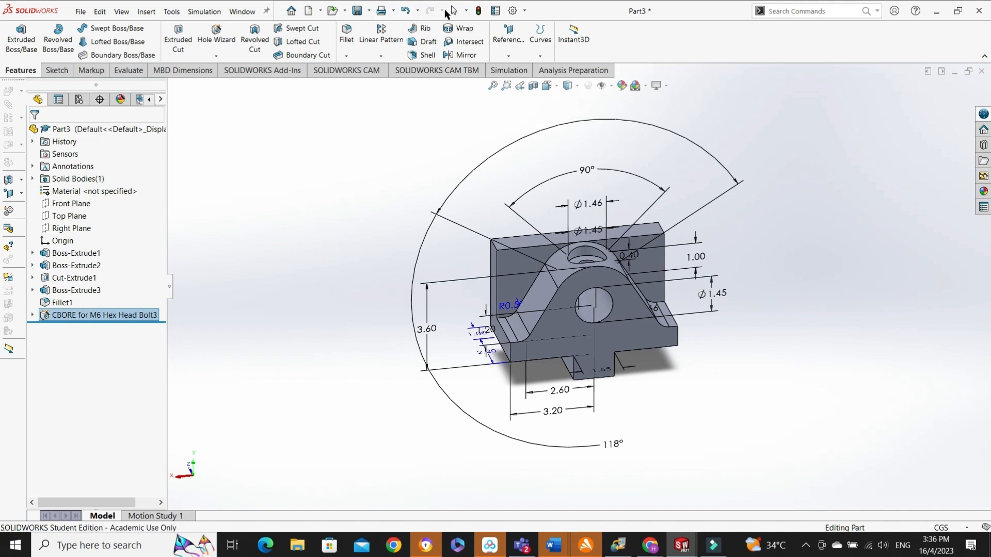
pyautogui.click(452, 11)
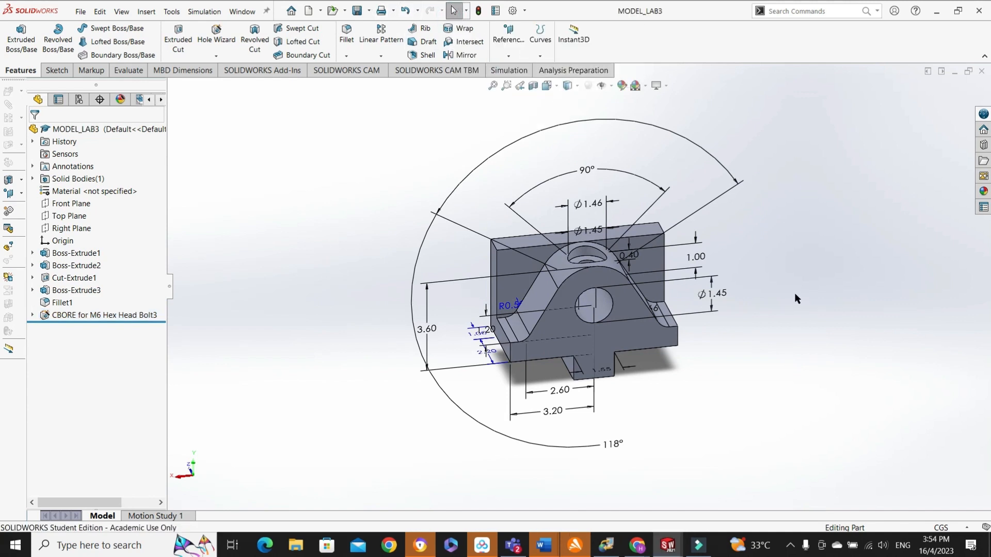
# Step: Save the part under the file name MODEL_LAB3
pyautogui.click(140, 70)
pyautogui.click(183, 48)
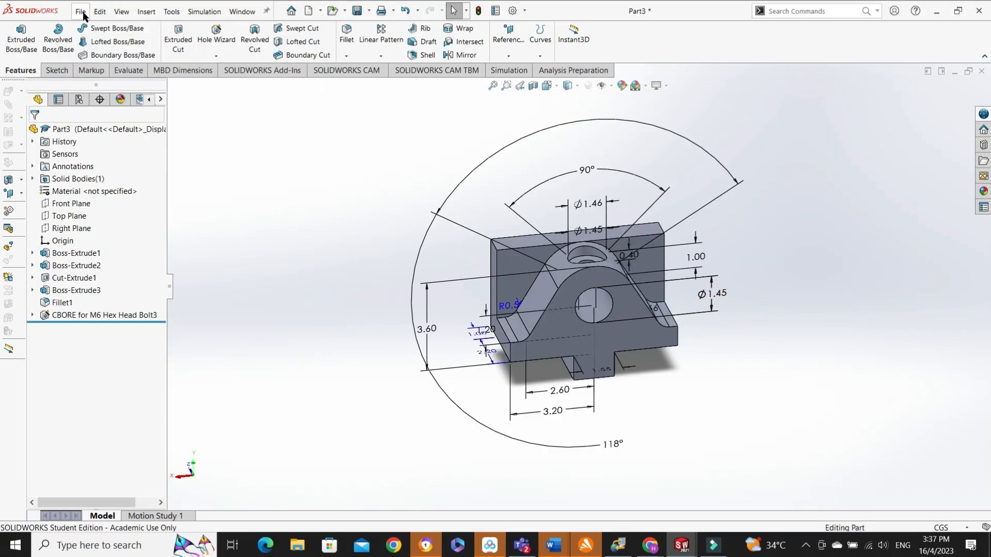
pyautogui.click(81, 11)
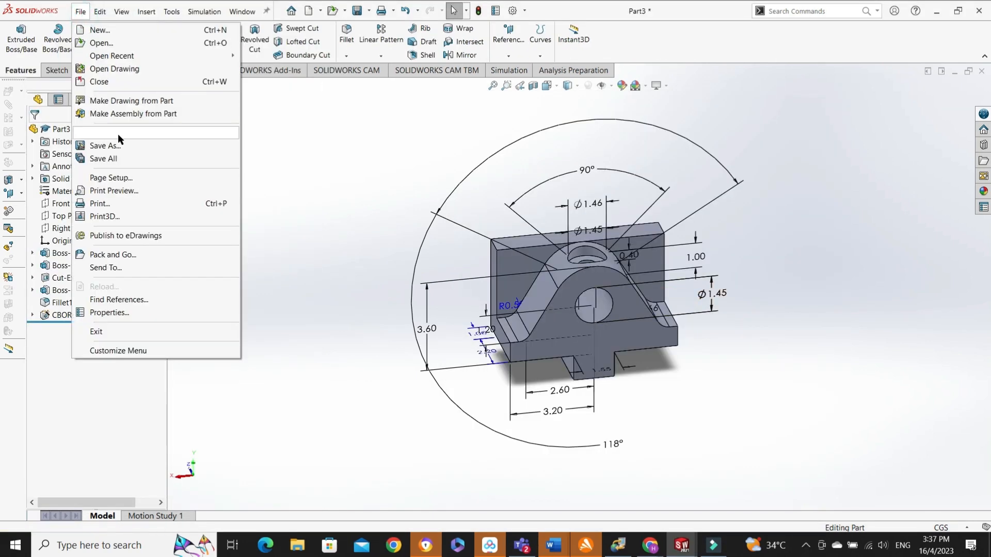
pyautogui.click(121, 145)
pyautogui.write('MODEL_LAB3')
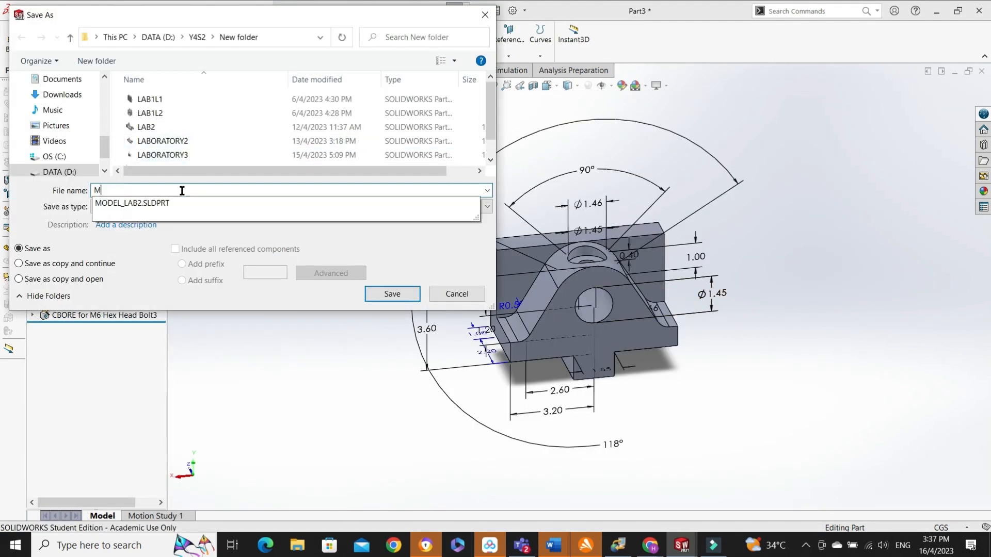
pyautogui.click(406, 294)
# Step: Create a new drawing document on a standard A (ANSI) Landscape sheet with the sheet format displayed
pyautogui.click(83, 11)
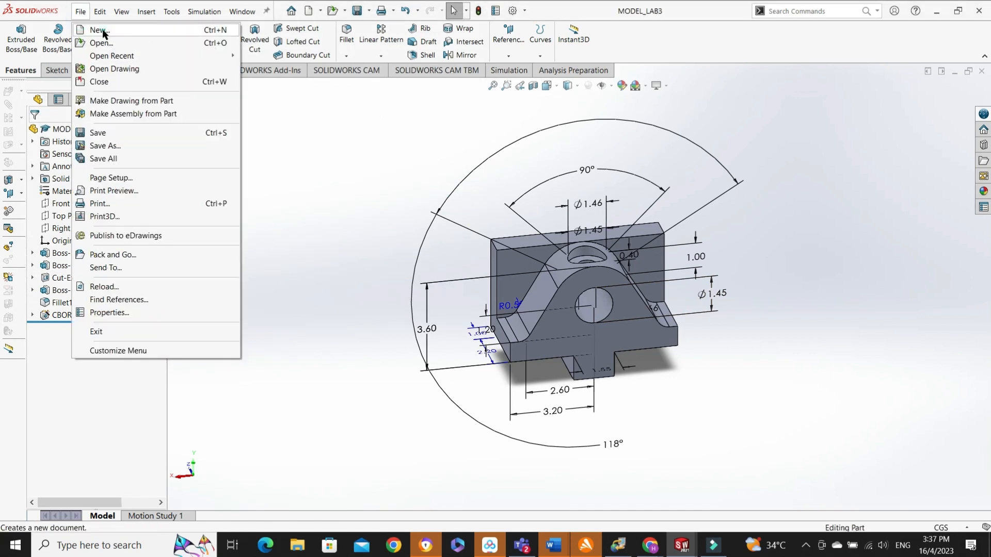
pyautogui.click(103, 31)
pyautogui.click(518, 255)
pyautogui.click(416, 406)
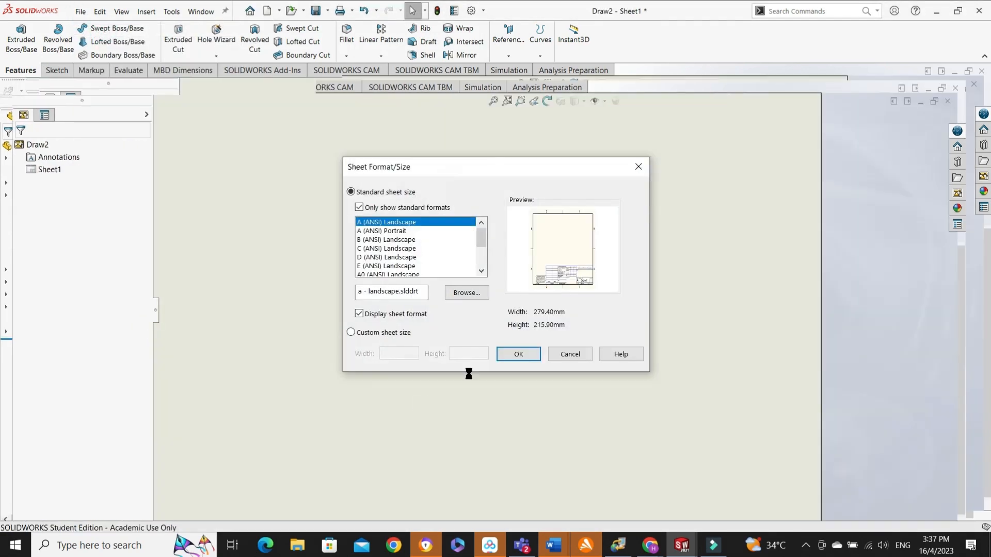
pyautogui.click(519, 353)
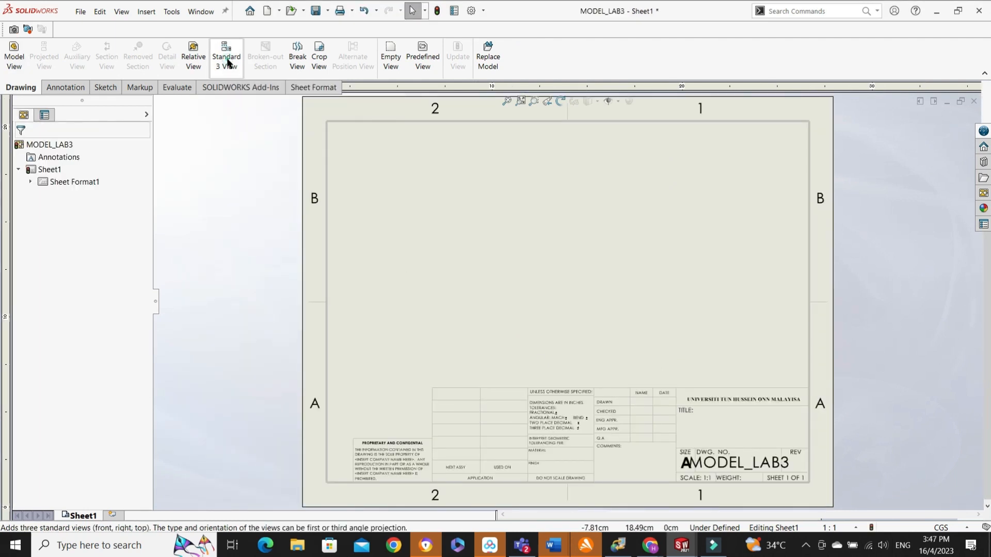
# Step: Insert the standard three views of MODEL_LAB3 and reposition the front and side views to spread them across the sheet
pyautogui.click(226, 57)
pyautogui.doubleClick(52, 224)
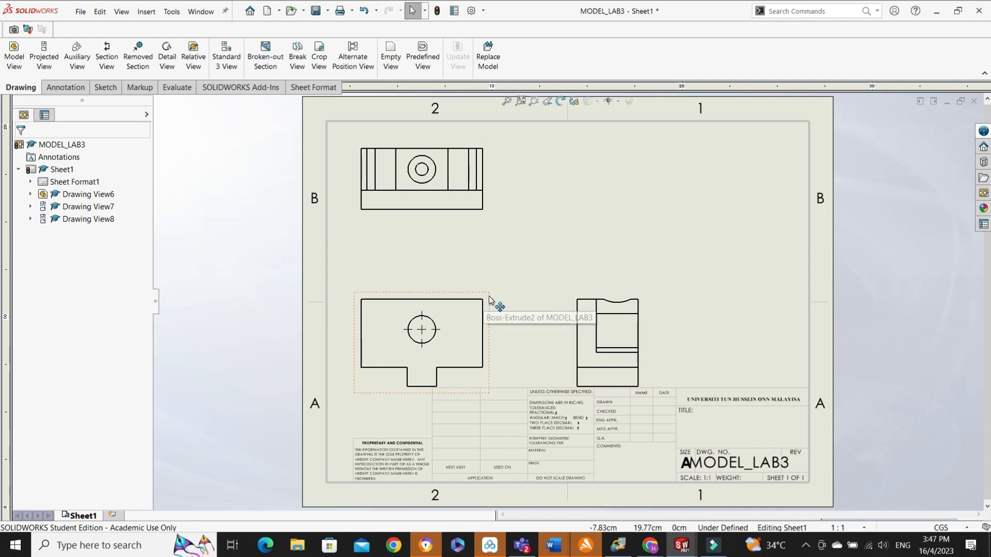
pyautogui.moveTo(488, 305)
pyautogui.mouseDown()
pyautogui.moveTo(534, 309)
pyautogui.moveTo(497, 271)
pyautogui.mouseUp()
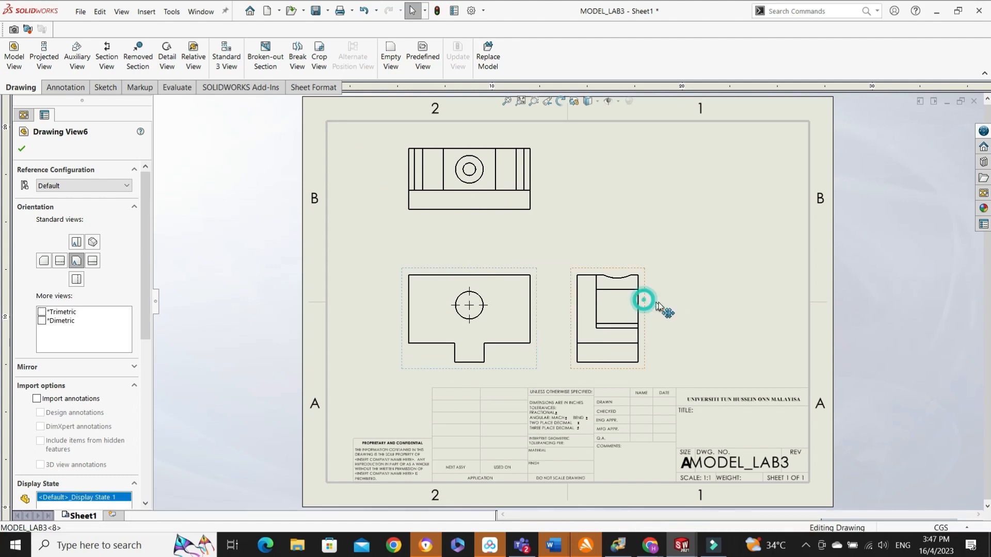
pyautogui.moveTo(642, 303); pyautogui.dragTo(719, 310)
pyautogui.click(649, 284)
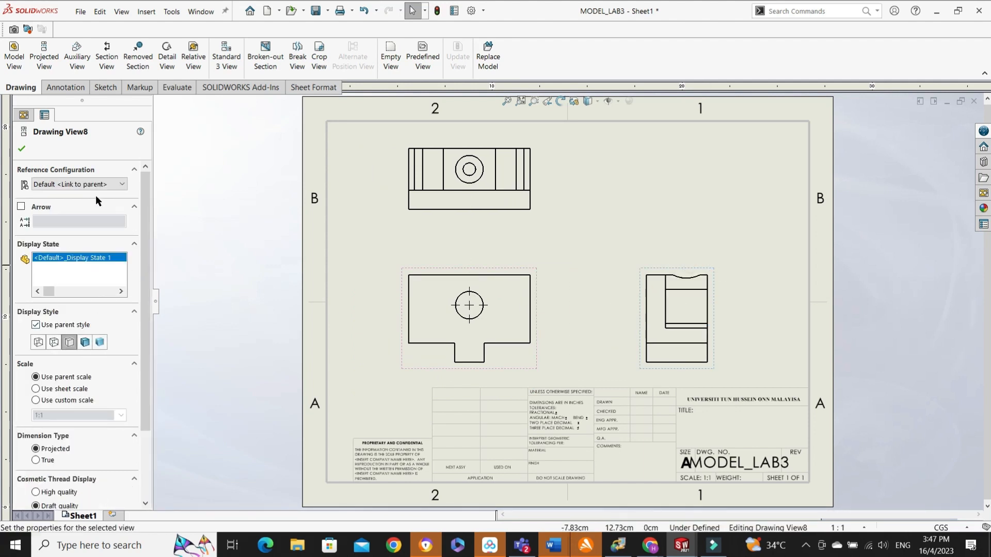
# Step: Import the marked dimensions from the entire model into all drawing views with Model Items, eliminating duplicates
pyautogui.click(60, 88)
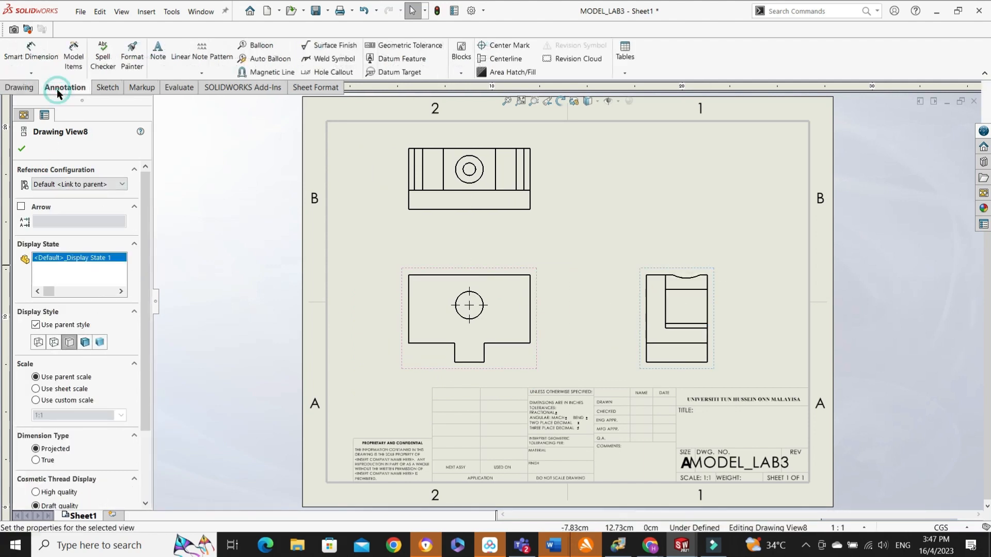
pyautogui.click(363, 228)
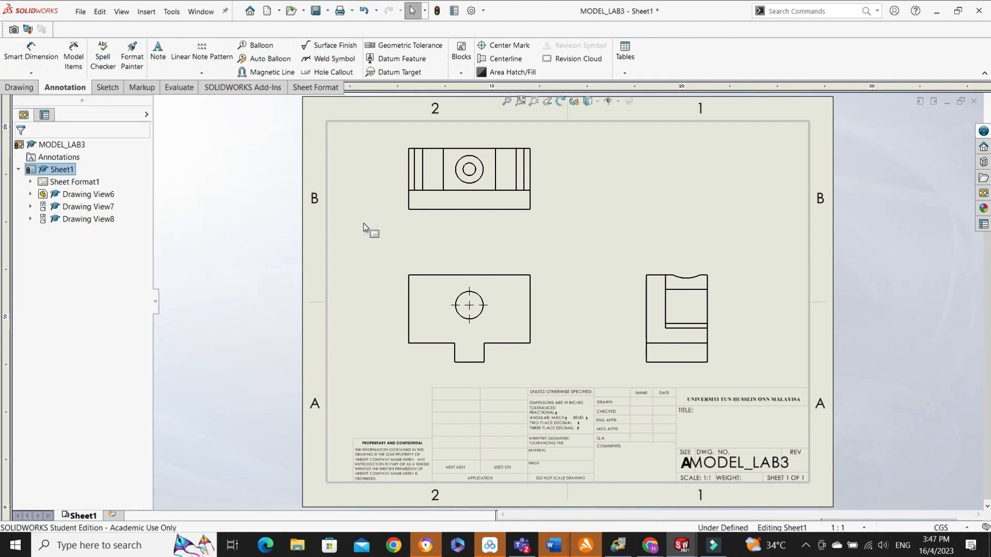
pyautogui.click(74, 64)
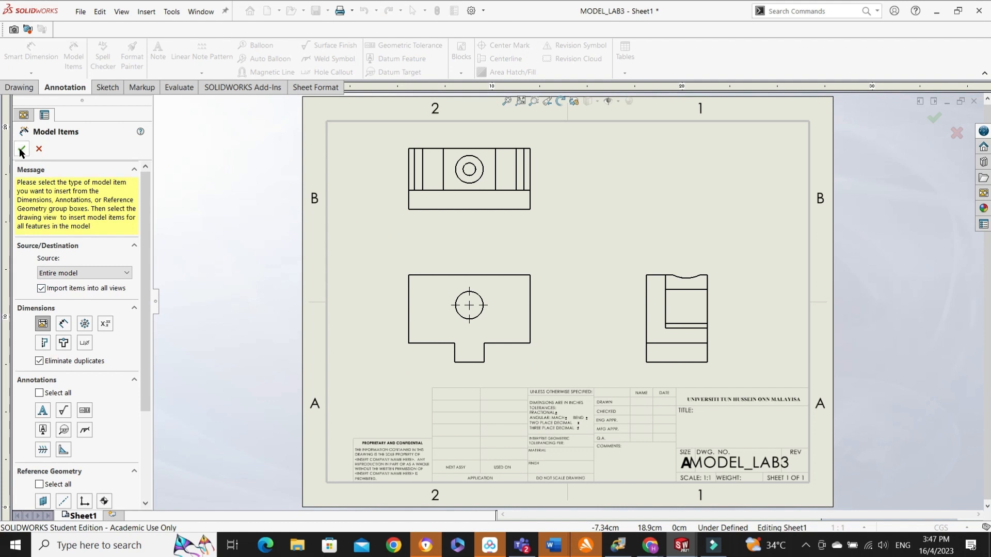
pyautogui.click(22, 150)
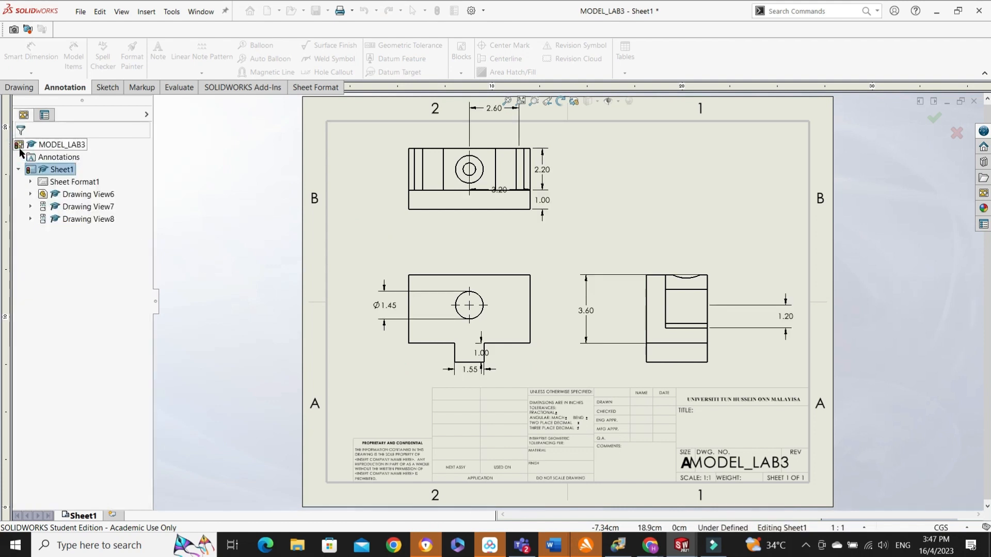
# Step: Move the front view's 1.55 tab width dimension further below the tab and its 1.00 tab height dimension outside the outline
pyautogui.click(467, 382)
pyautogui.moveTo(481, 352); pyautogui.dragTo(382, 351)
pyautogui.click(753, 357)
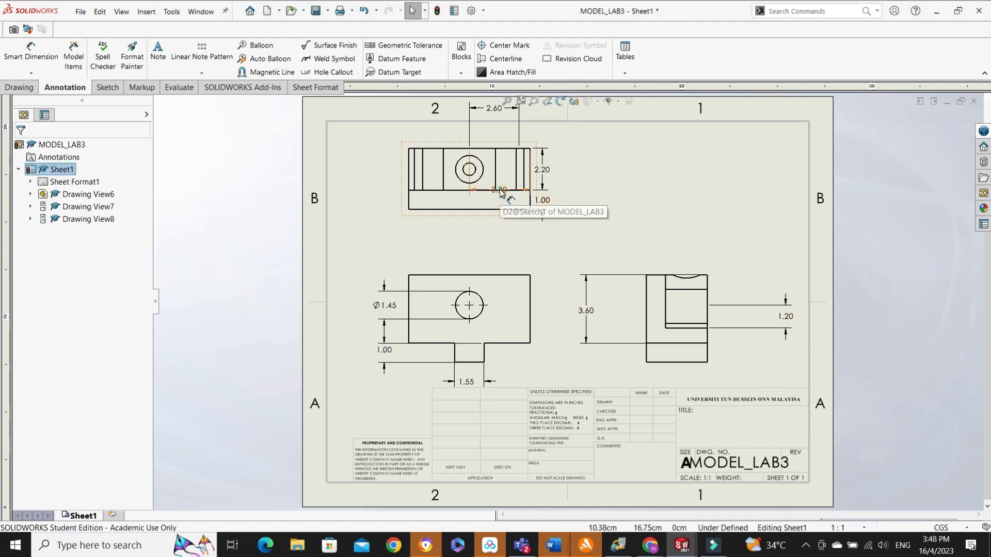
# Step: Move the top view's 3.20 and 2.60 dimensions below the view and shift its 2.20 and 1.00 dimensions further out
pyautogui.moveTo(500, 190); pyautogui.dragTo(501, 253)
pyautogui.moveTo(496, 109); pyautogui.dragTo(494, 231)
pyautogui.moveTo(542, 170); pyautogui.dragTo(555, 168)
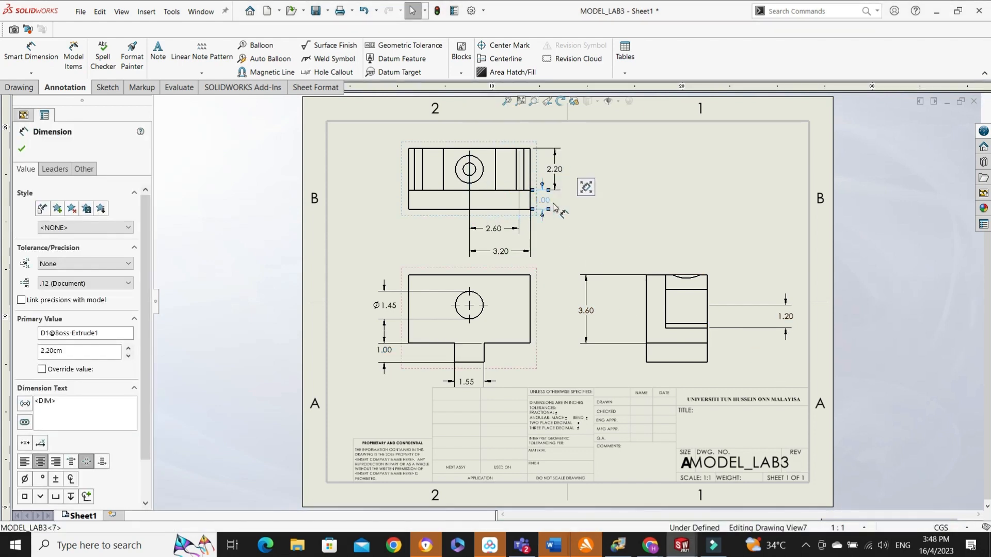
pyautogui.moveTo(553, 207); pyautogui.dragTo(555, 207)
pyautogui.click(615, 227)
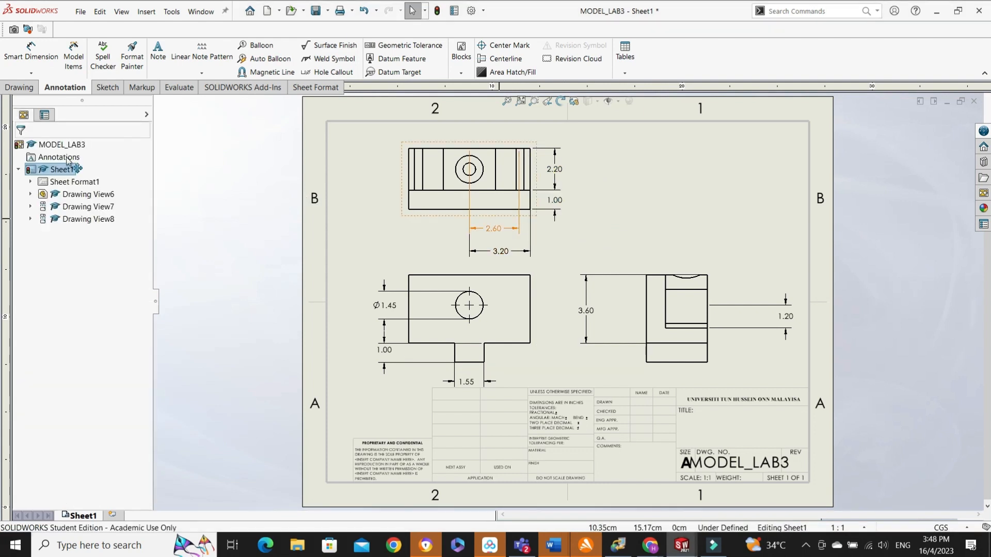
# Step: Place a trimetric model view of MODEL_LAB3, with preview on, in the empty area above the side view
pyautogui.click(23, 88)
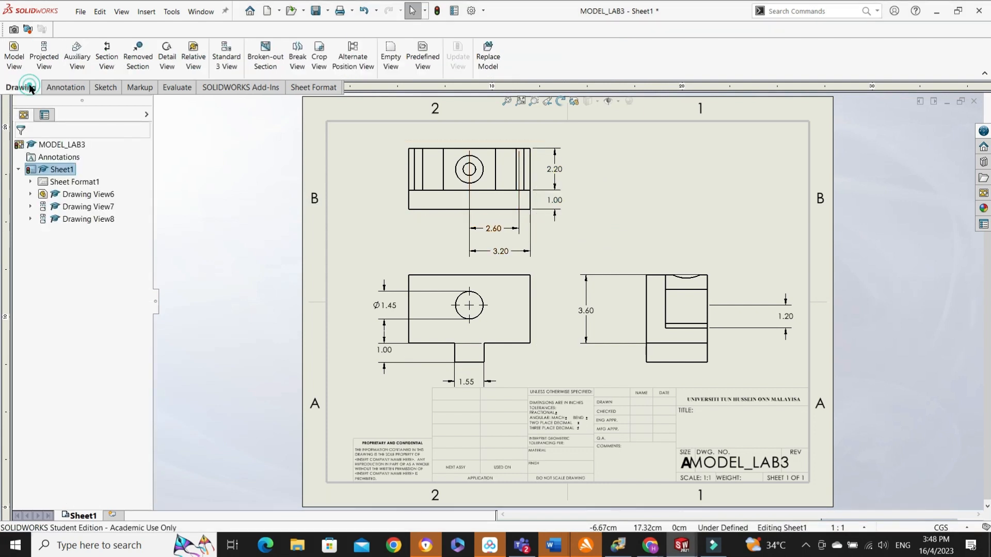
pyautogui.click(14, 57)
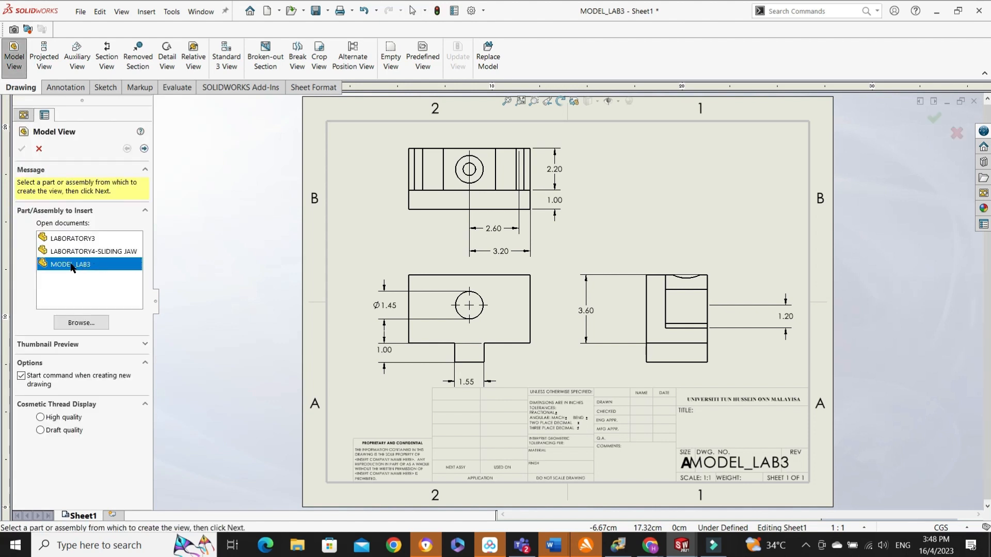
pyautogui.doubleClick(71, 266)
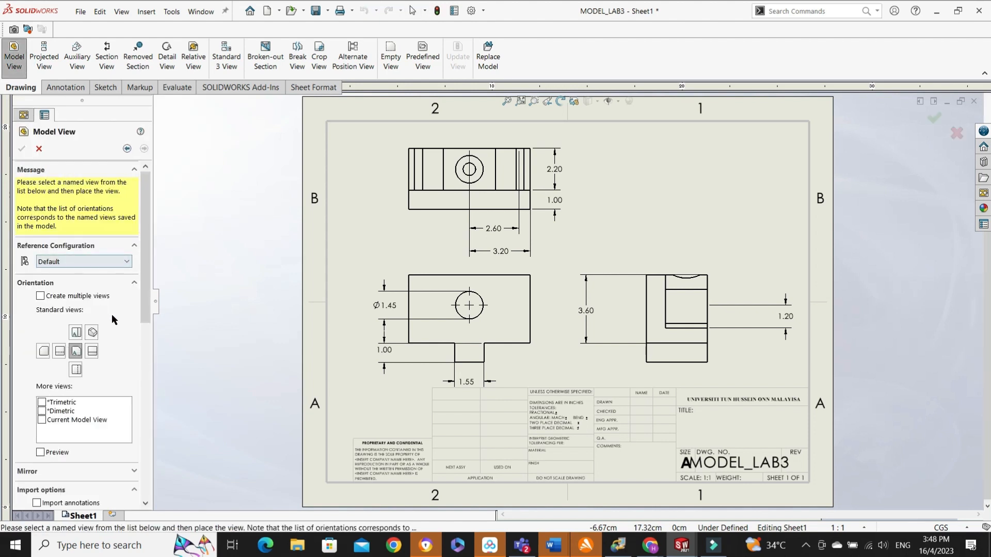
pyautogui.click(42, 403)
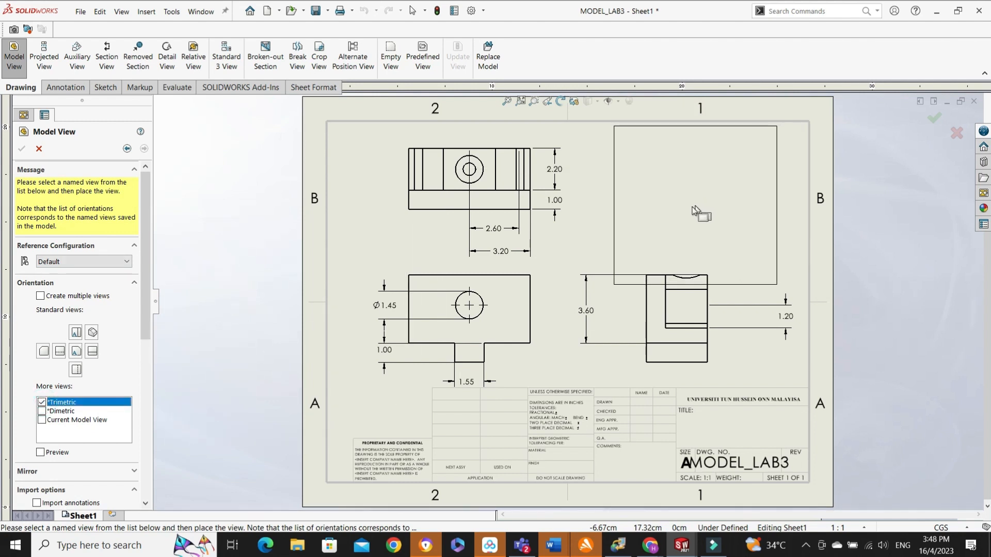
pyautogui.click(40, 453)
pyautogui.rightClick(694, 208)
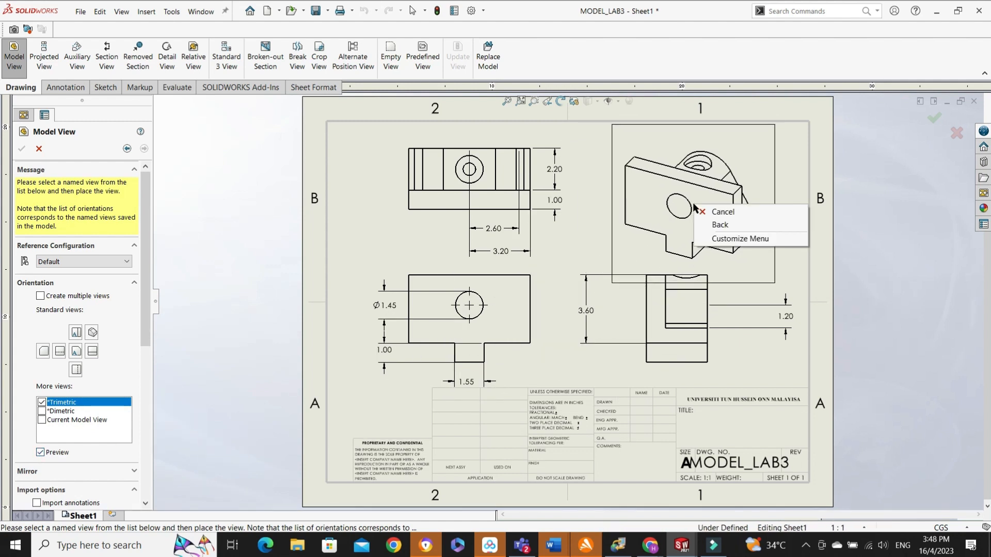
pyautogui.click(683, 208)
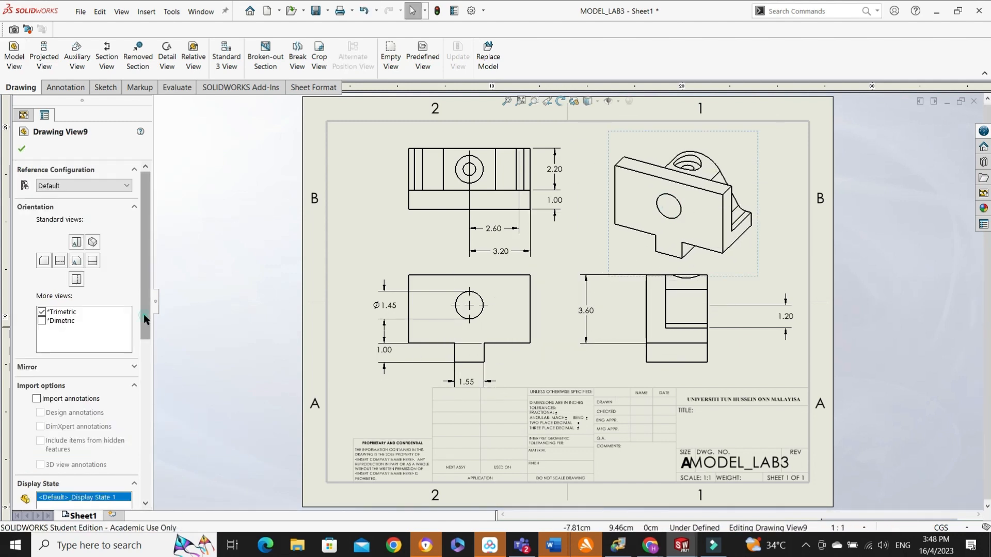
# Step: Set the trimetric view's display style to shaded and nudge the view slightly upward
pyautogui.moveTo(146, 317); pyautogui.dragTo(146, 406)
pyautogui.click(91, 383)
pyautogui.click(792, 191)
pyautogui.moveTo(758, 190); pyautogui.dragTo(755, 180)
# Step: Move the top view's 2.20 and 1.00 dimensions to the opposite side of the view
pyautogui.moveTo(555, 169); pyautogui.dragTo(379, 169)
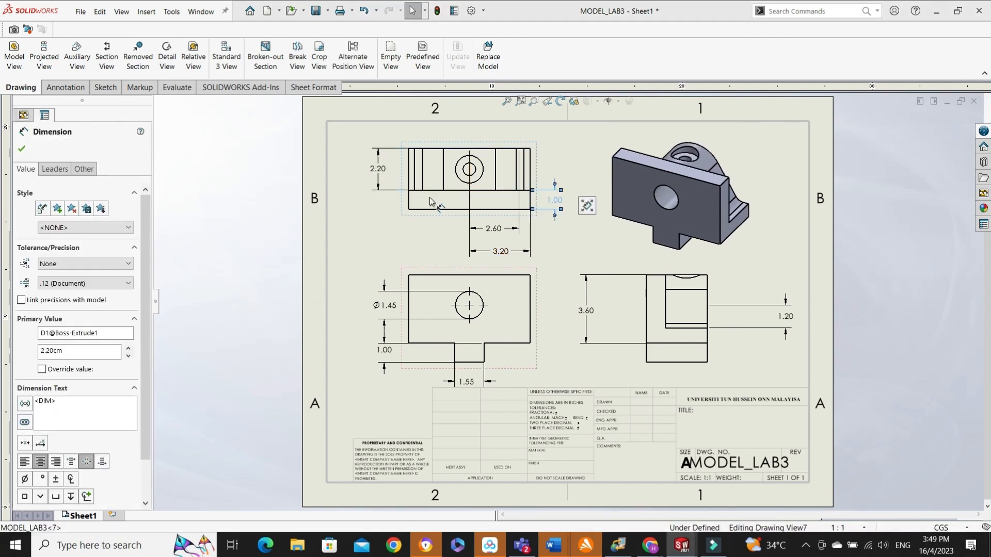
pyautogui.press('Escape')
# Step: Open the sheet format for editing and add the note LABORATORY 3 in the title block's TITLE field
pyautogui.rightClick(777, 275)
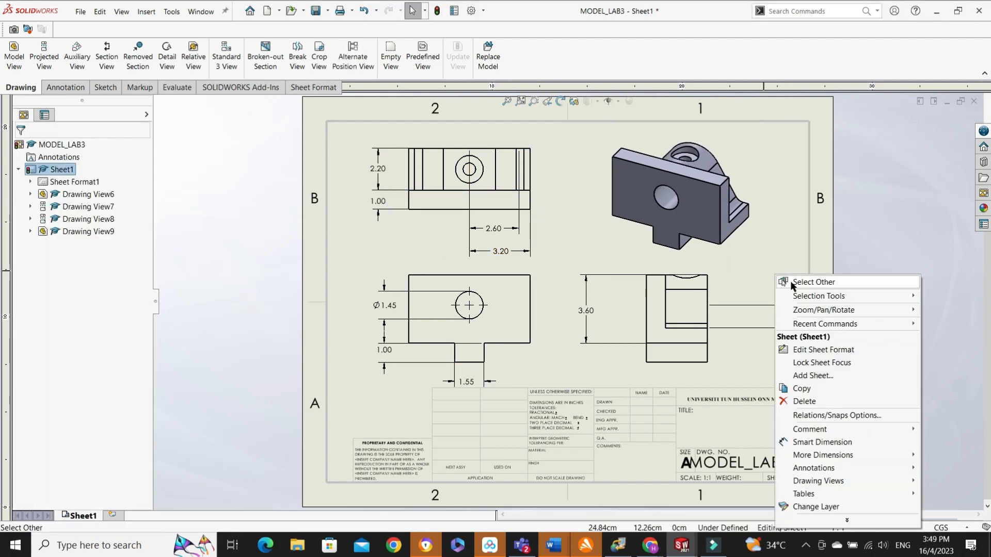
pyautogui.click(826, 347)
pyautogui.click(65, 87)
pyautogui.click(158, 51)
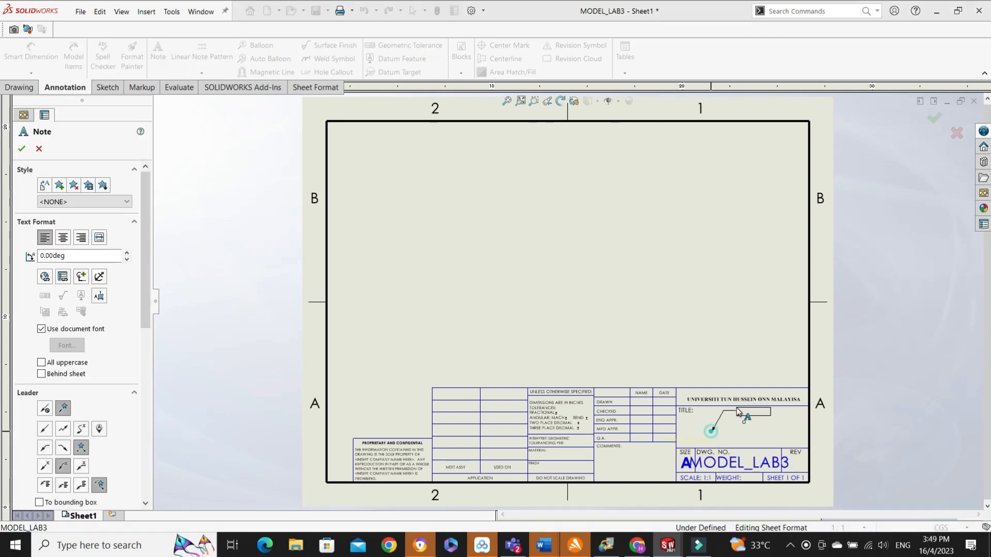
pyautogui.click(743, 434)
pyautogui.write('LABORATORY')
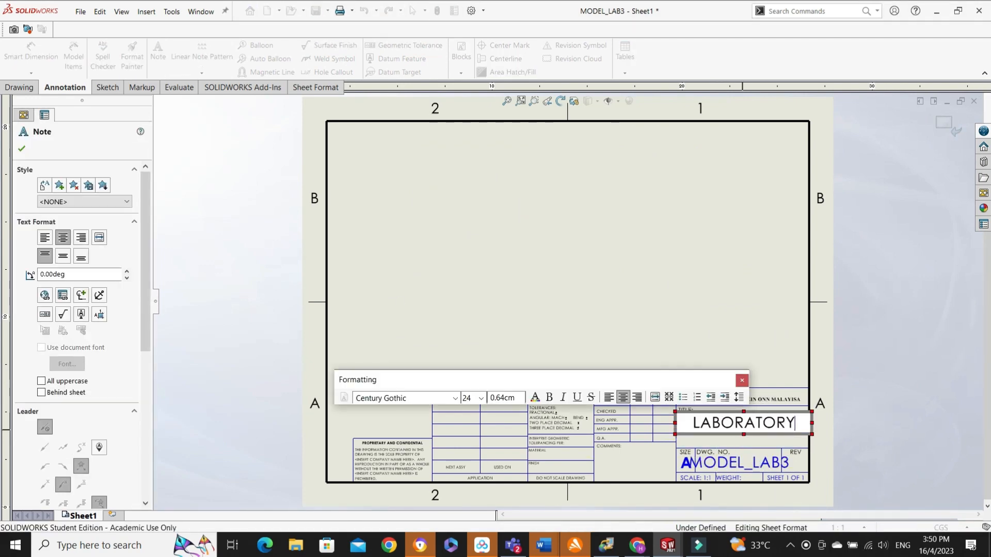
pyautogui.write(' 3')
# Step: Make the LABORATORY 3 title note smaller and bold, picking Times New Roman as its font
pyautogui.click(455, 398)
pyautogui.write('T')
pyautogui.click(413, 129)
pyautogui.moveTo(804, 424); pyautogui.dragTo(683, 424)
pyautogui.click(444, 401)
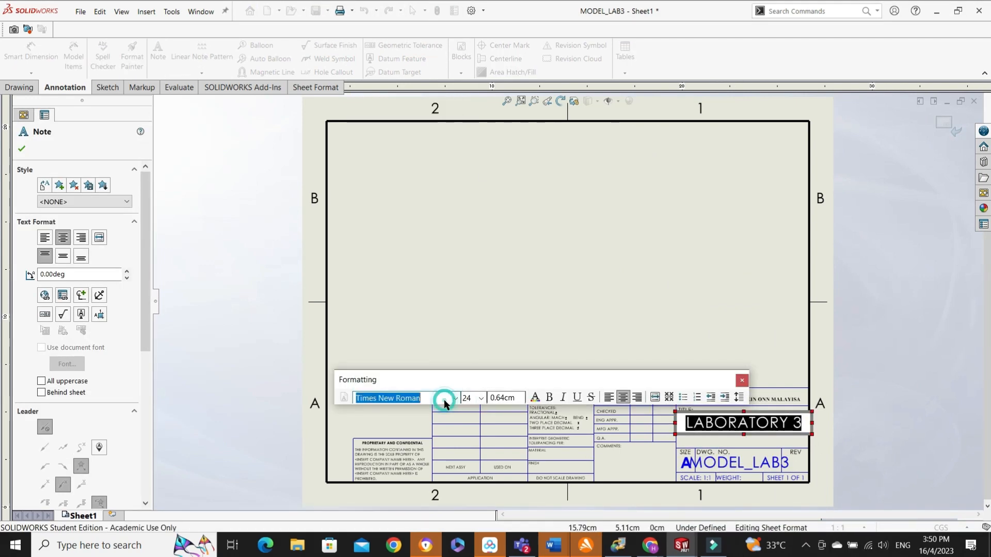
pyautogui.click(480, 399)
pyautogui.click(472, 313)
pyautogui.click(549, 398)
pyautogui.click(835, 426)
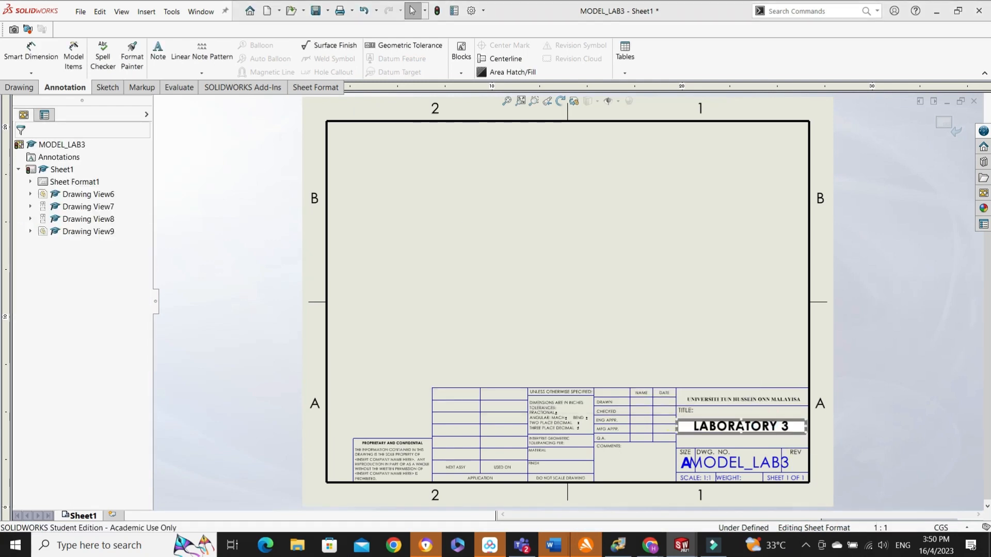
# Step: Reduce the font size of the MODEL_LAB3 drawing number text so it fits its title block cell
pyautogui.doubleClick(738, 463)
pyautogui.click(716, 438)
pyautogui.click(716, 344)
pyautogui.click(904, 377)
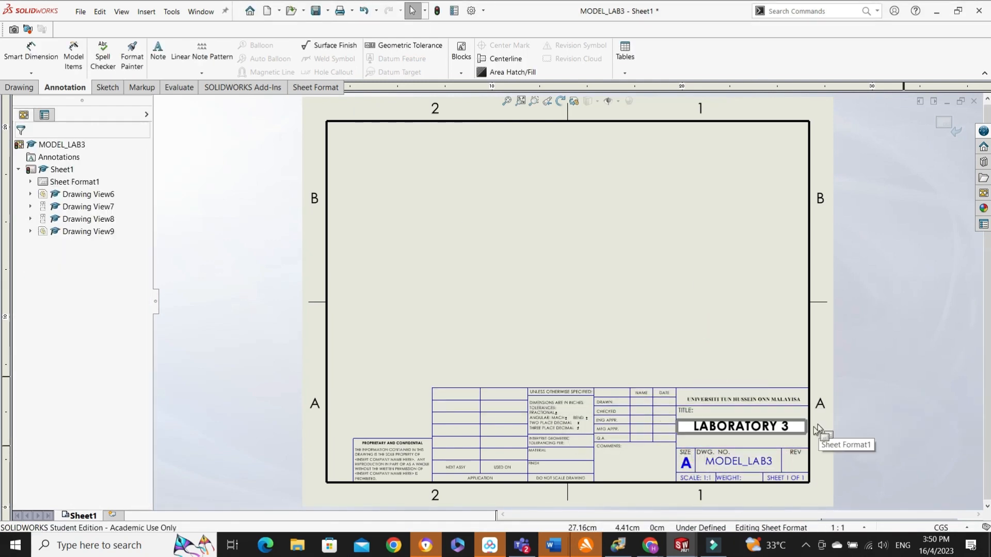
pyautogui.doubleClick(738, 462)
pyautogui.click(821, 330)
# Step: Finish editing the sheet format and return to the drawing sheet
pyautogui.rightClick(730, 299)
pyautogui.click(699, 176)
pyautogui.rightClick(670, 232)
pyautogui.click(726, 335)
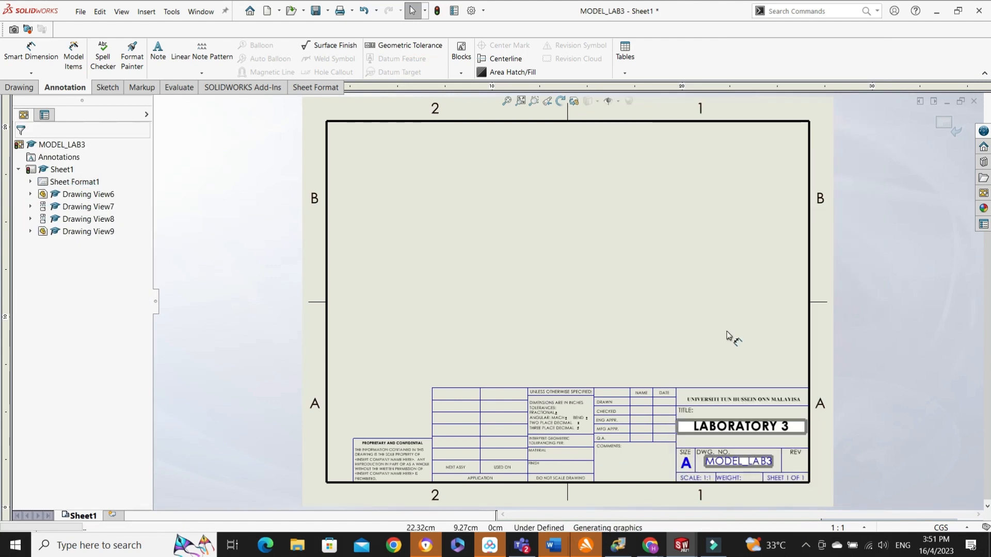